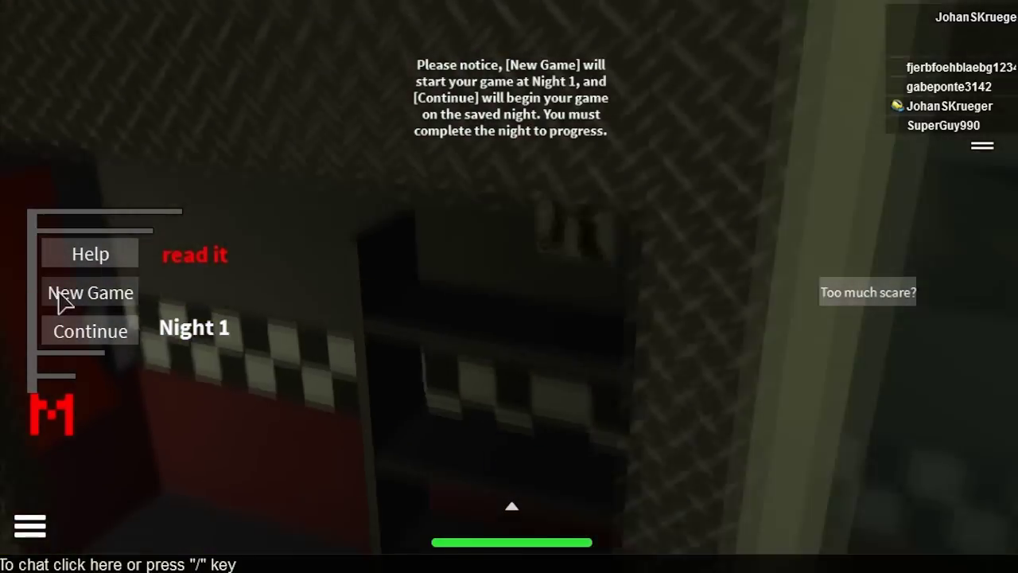
Step: Start Night 1, flash the left hallway light, and view the stage camera with all three animatronics
{"action": "left_click", "coordinate": [75, 294]}
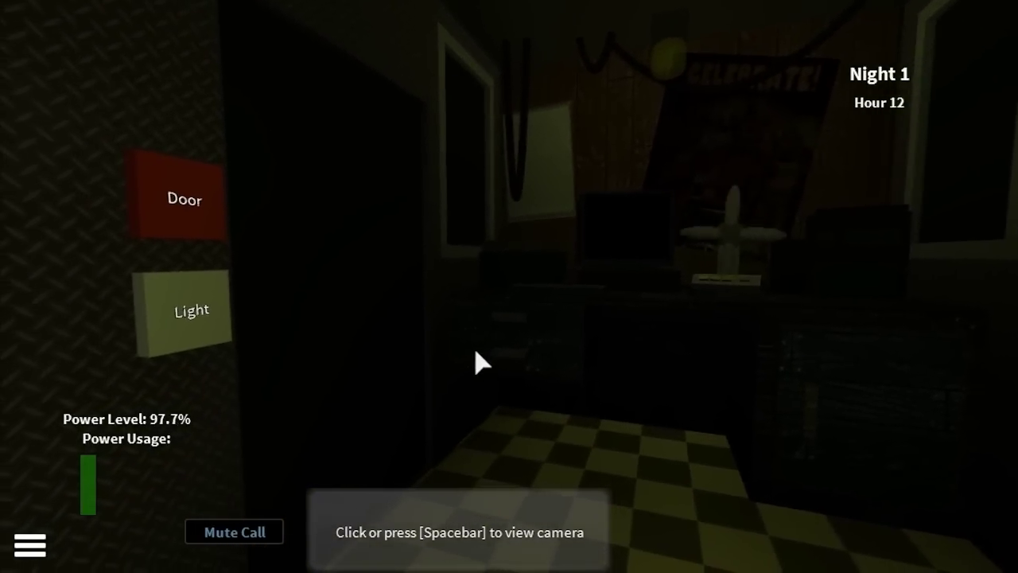
{"action": "left_click", "coordinate": [227, 326]}
{"action": "left_click", "coordinate": [180, 316]}
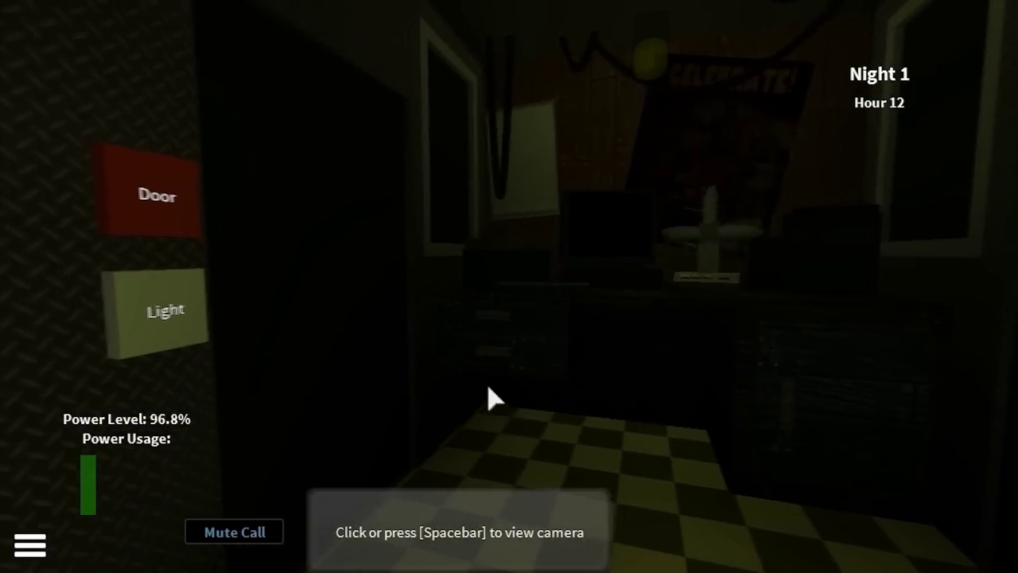
{"action": "left_click", "coordinate": [532, 383]}
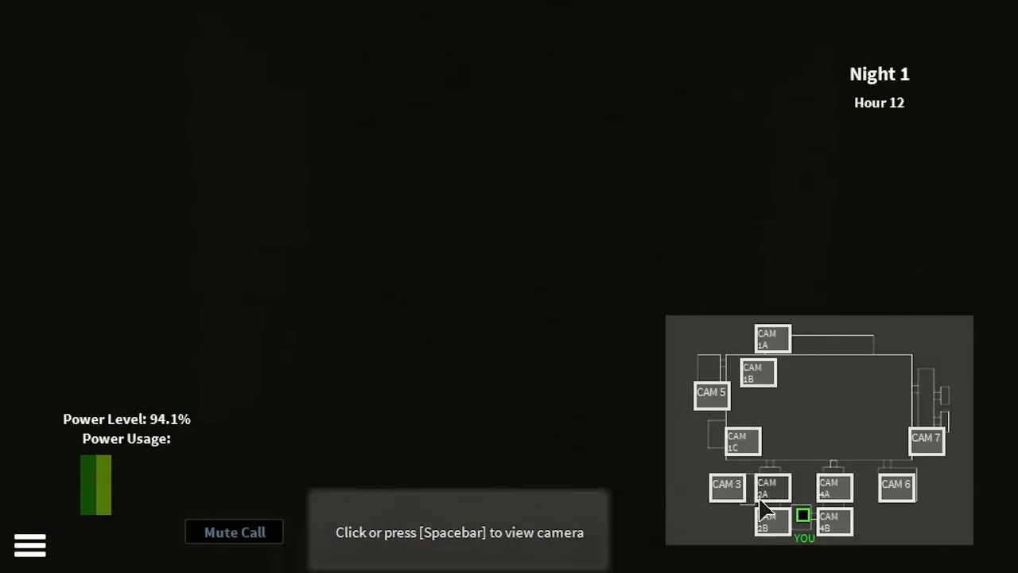
Step: Close the camera feed, wait in the office until hour 2, then light the right hallway
{"action": "key", "text": "space"}
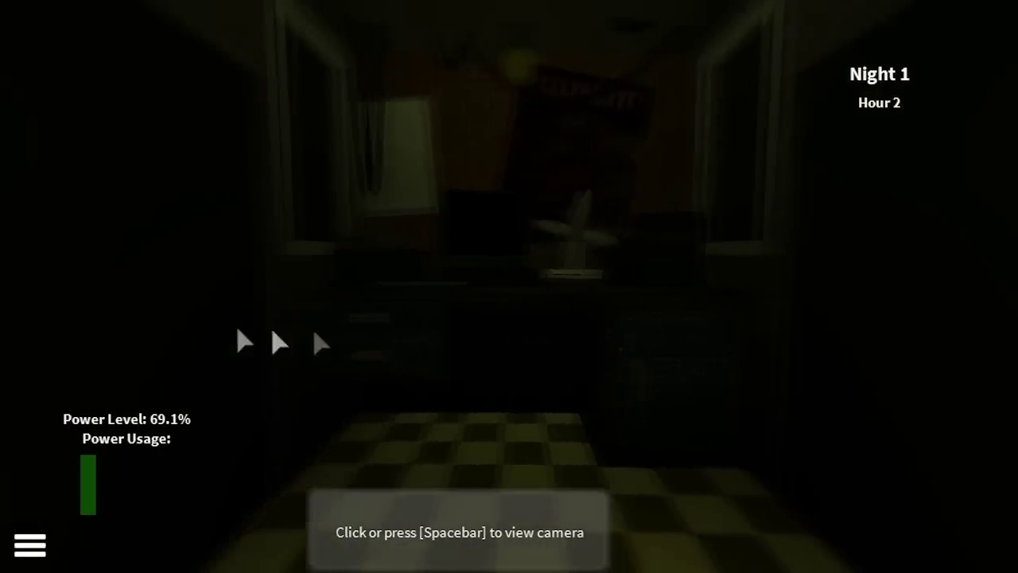
{"action": "left_click", "coordinate": [121, 337]}
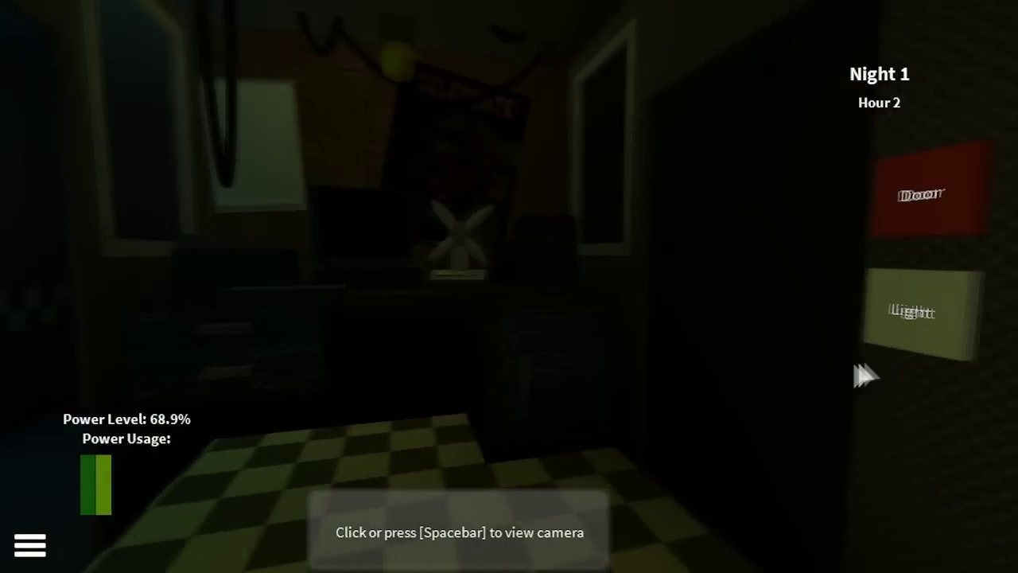
Step: Light the right hallway, then view CAM 2B, CAM 6 and CAM 1C
{"action": "left_click", "coordinate": [859, 340]}
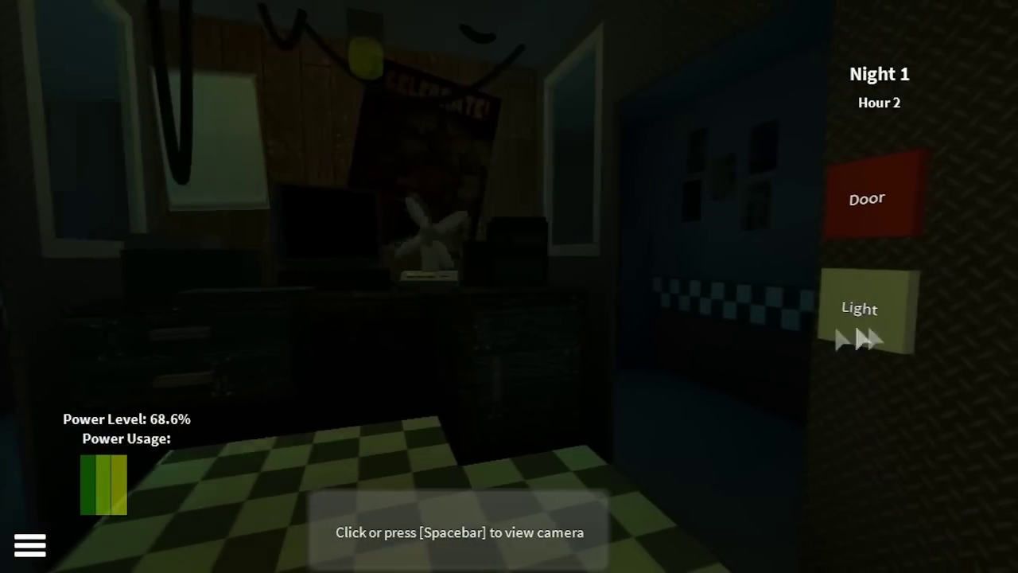
{"action": "key", "text": "space"}
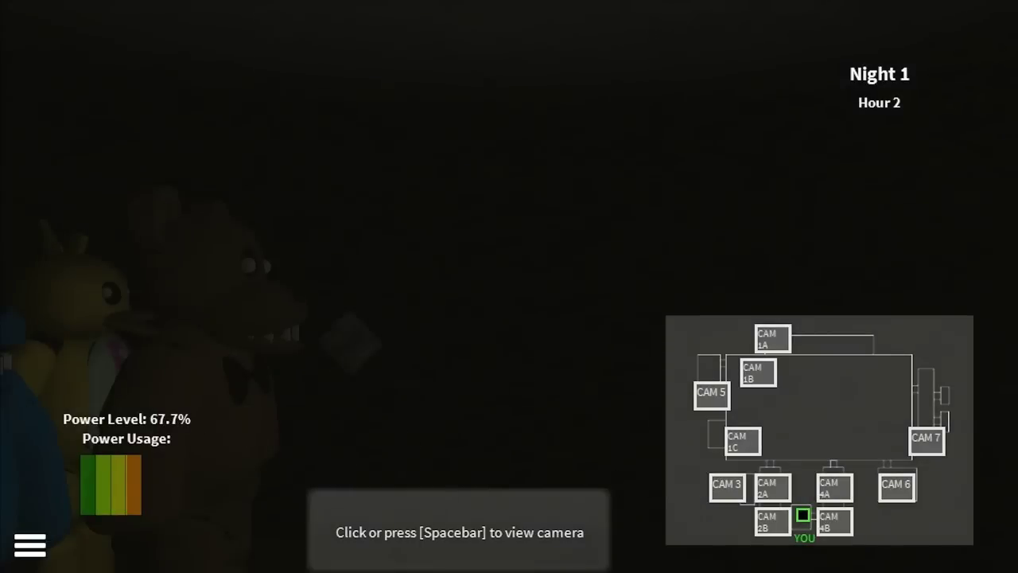
{"action": "left_click", "coordinate": [786, 527]}
{"action": "left_click", "coordinate": [847, 513]}
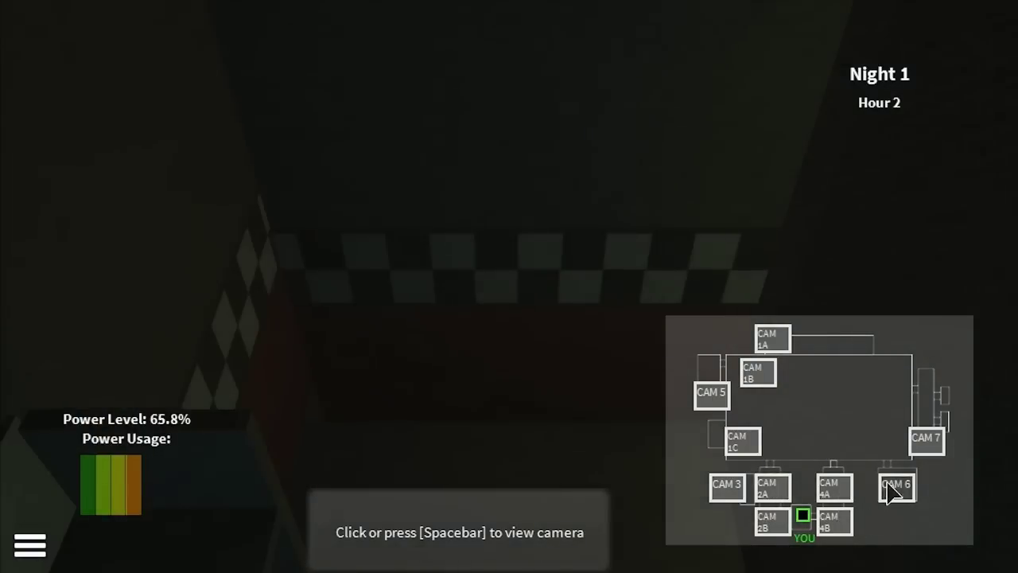
{"action": "left_click", "coordinate": [891, 484]}
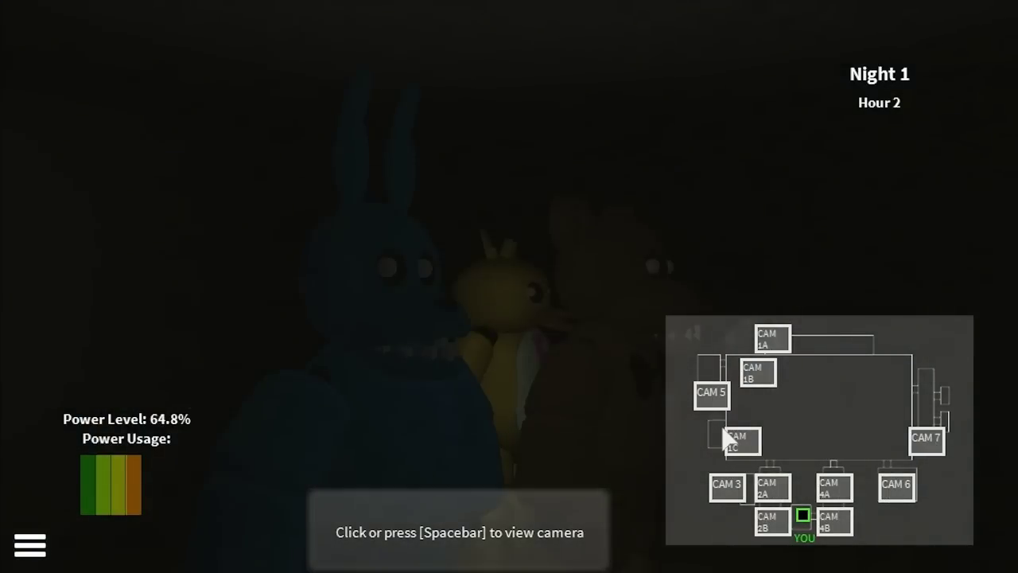
Step: Close and reopen the camera feed a couple of times, ending back in the office
{"action": "key", "text": "space"}
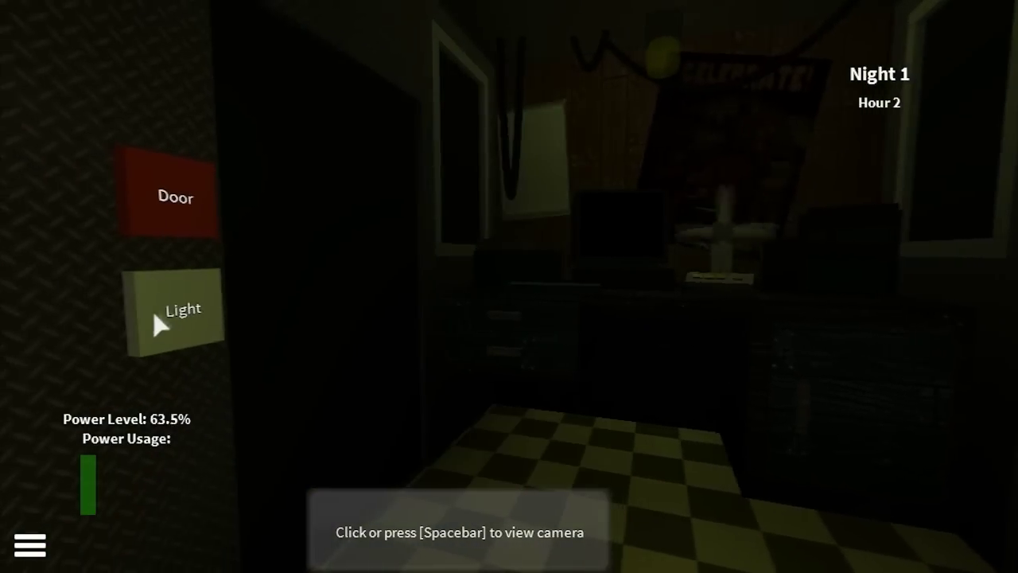
{"action": "key", "text": "space"}
{"action": "key", "text": "space"}
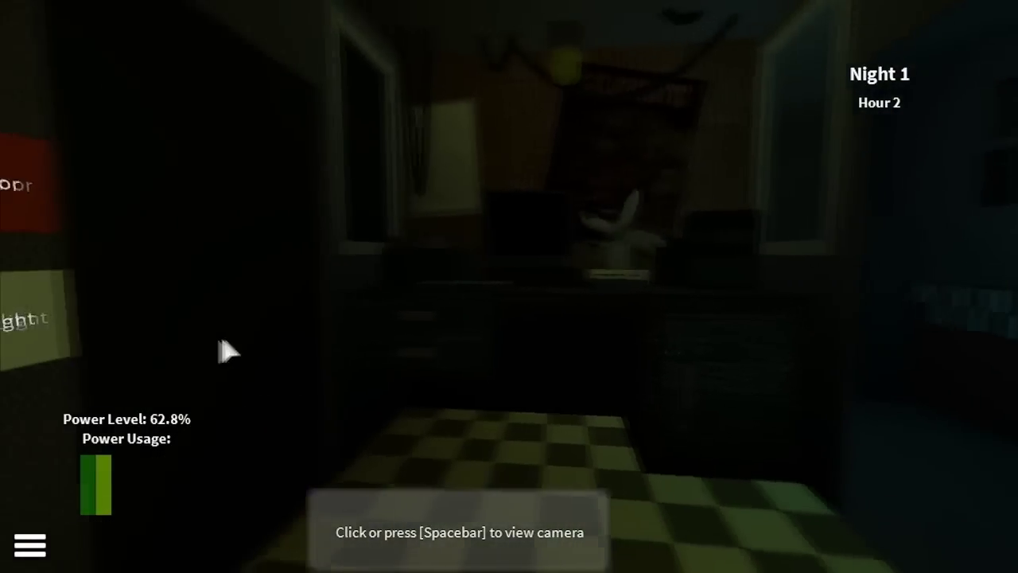
{"action": "key", "text": "space"}
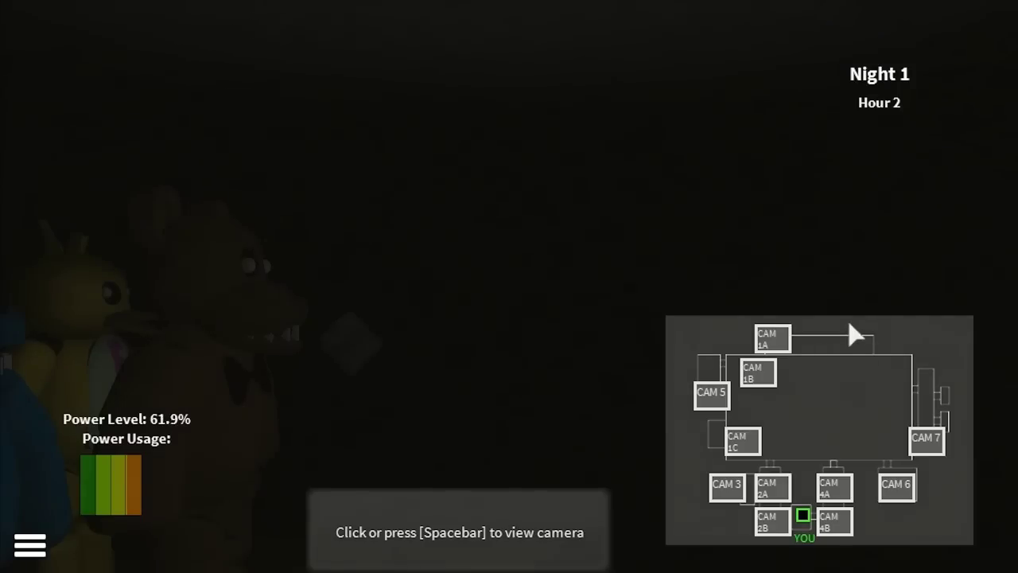
{"action": "key", "text": "space"}
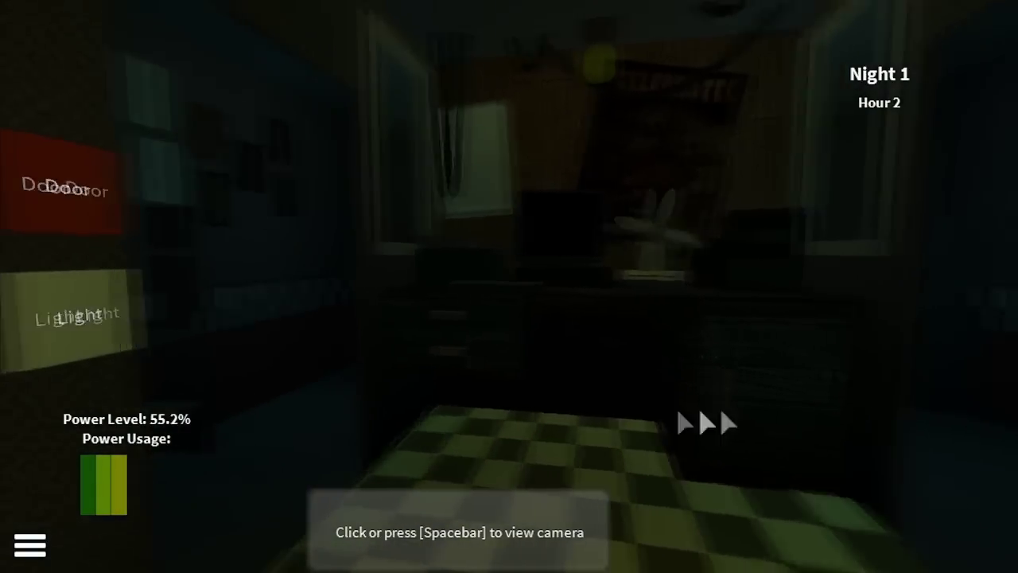
Step: Glance at the cameras, light the left hallway, then sweep the cameras again including the stage
{"action": "key", "text": "space"}
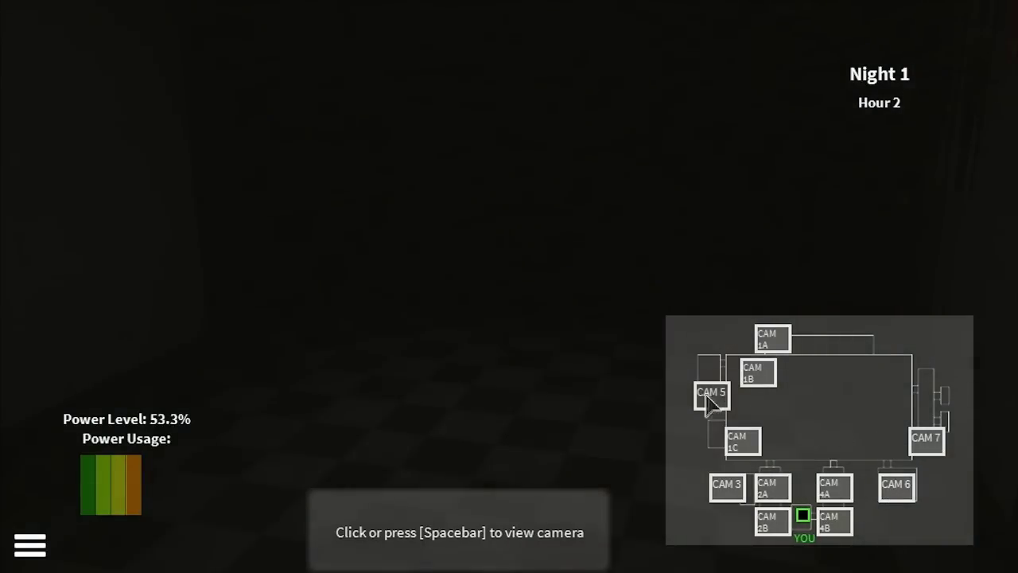
{"action": "key", "text": "space"}
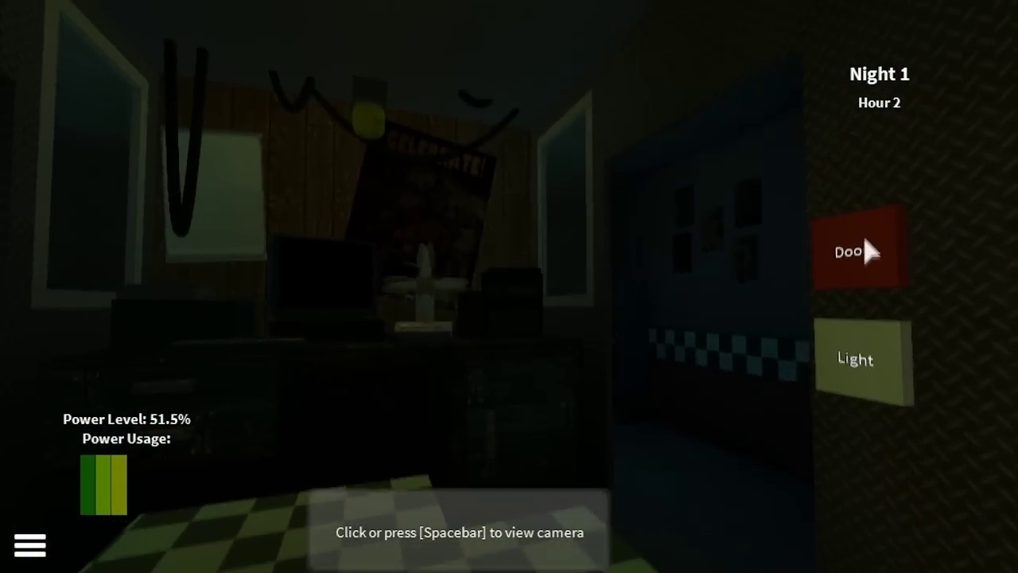
{"action": "left_click", "coordinate": [866, 250]}
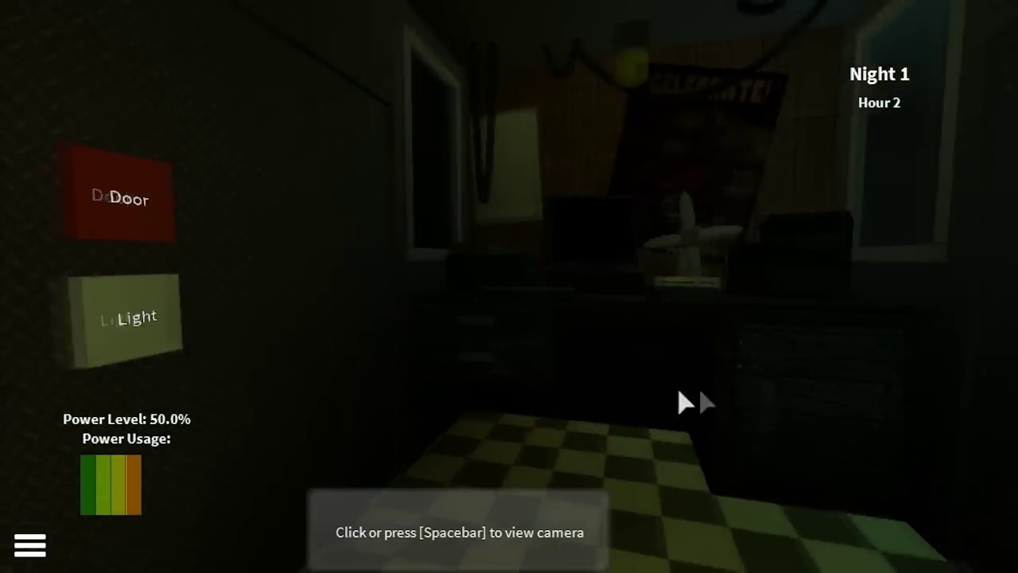
{"action": "key", "text": "space"}
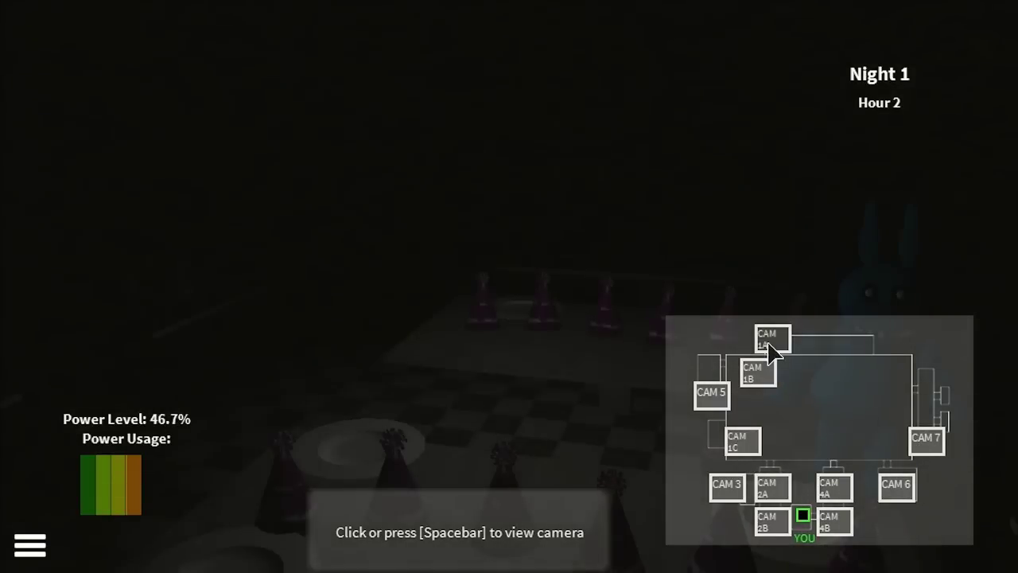
{"action": "key", "text": "space"}
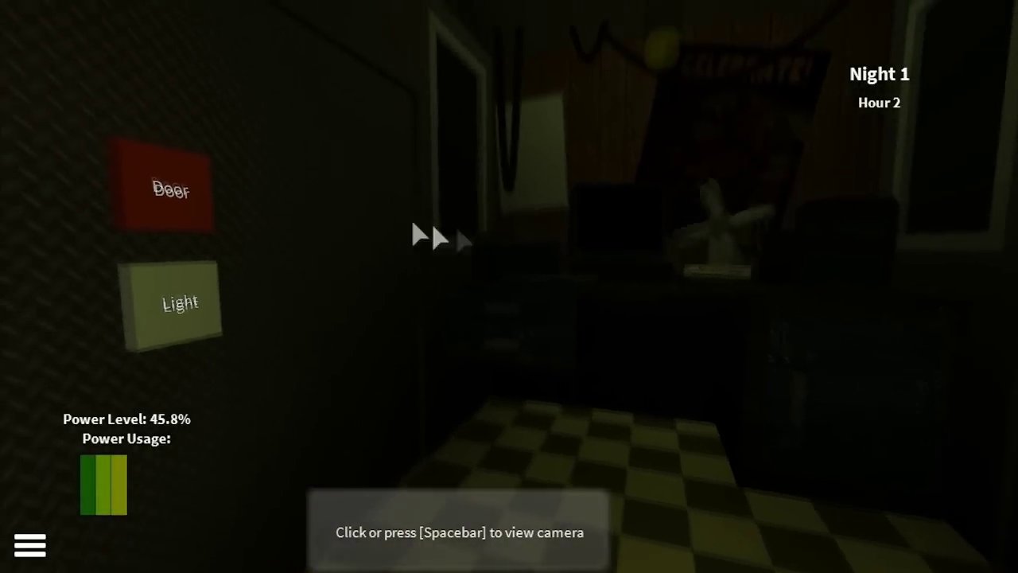
Step: Toggle the left door and left hallway light, then flash the right hallway light
{"action": "left_click", "coordinate": [199, 265]}
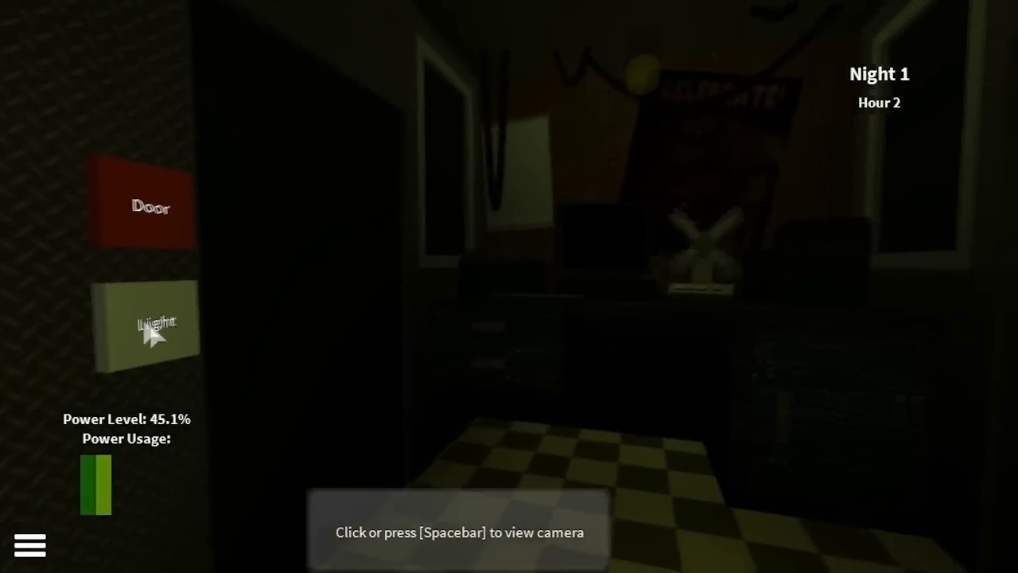
{"action": "left_click", "coordinate": [151, 334]}
{"action": "left_click", "coordinate": [179, 321]}
{"action": "left_click", "coordinate": [182, 228]}
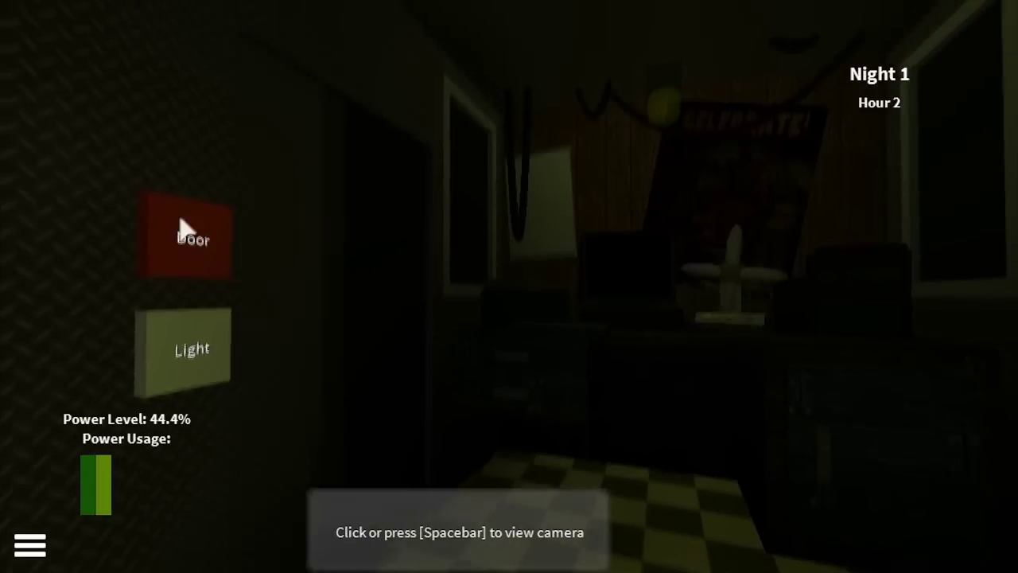
{"action": "left_click", "coordinate": [876, 241]}
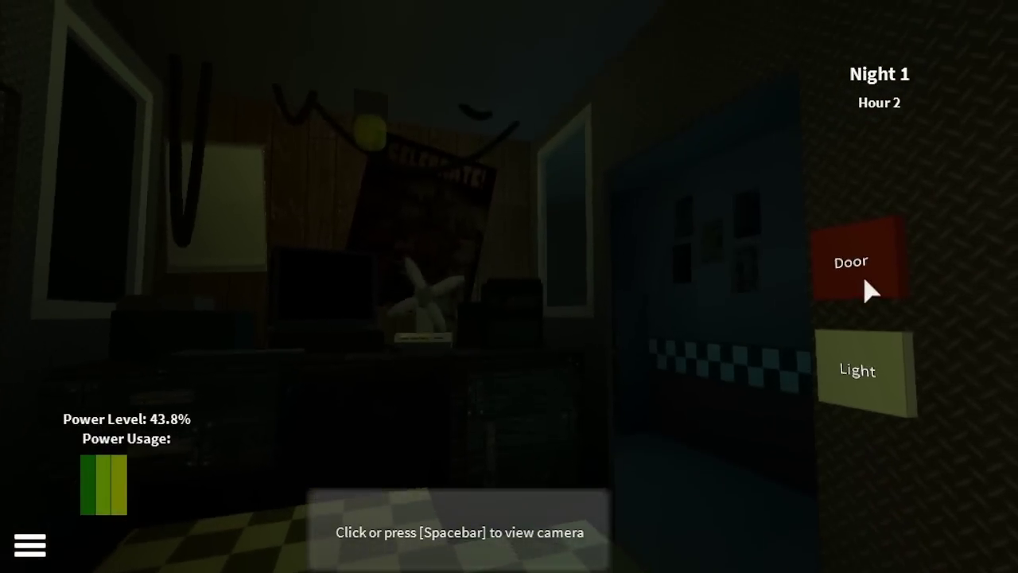
{"action": "left_click", "coordinate": [851, 374]}
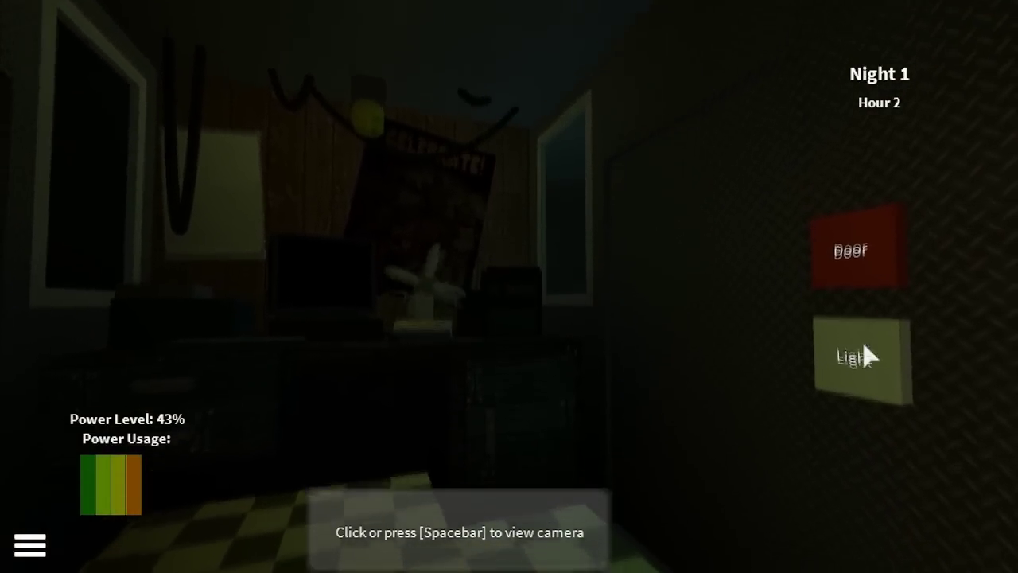
{"action": "left_click", "coordinate": [875, 354]}
Step: Flash the left and right hallway lights again to check both doorways
{"action": "left_click", "coordinate": [148, 329]}
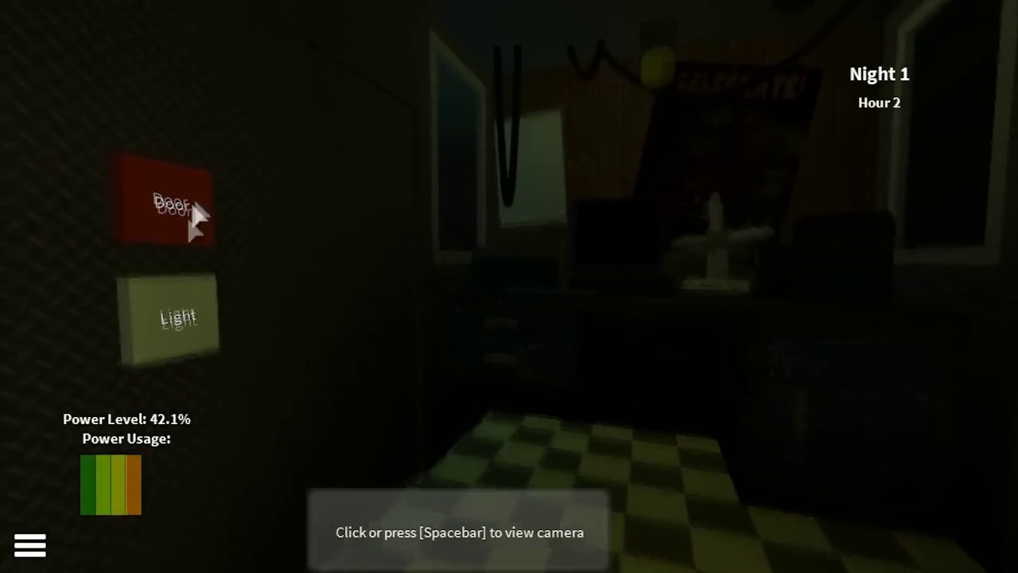
{"action": "left_click", "coordinate": [203, 255]}
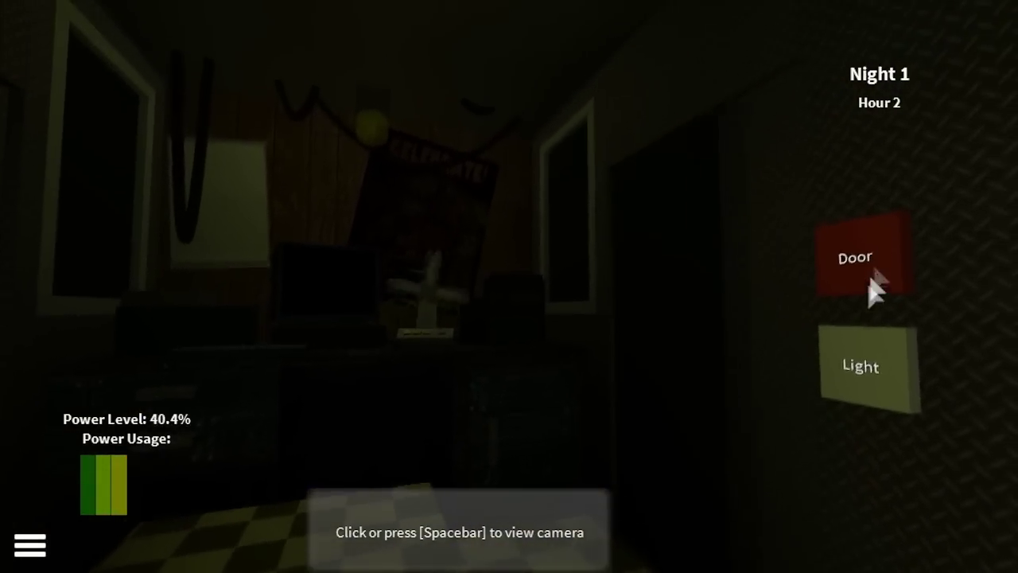
{"action": "left_click", "coordinate": [859, 350]}
{"action": "left_click", "coordinate": [854, 246]}
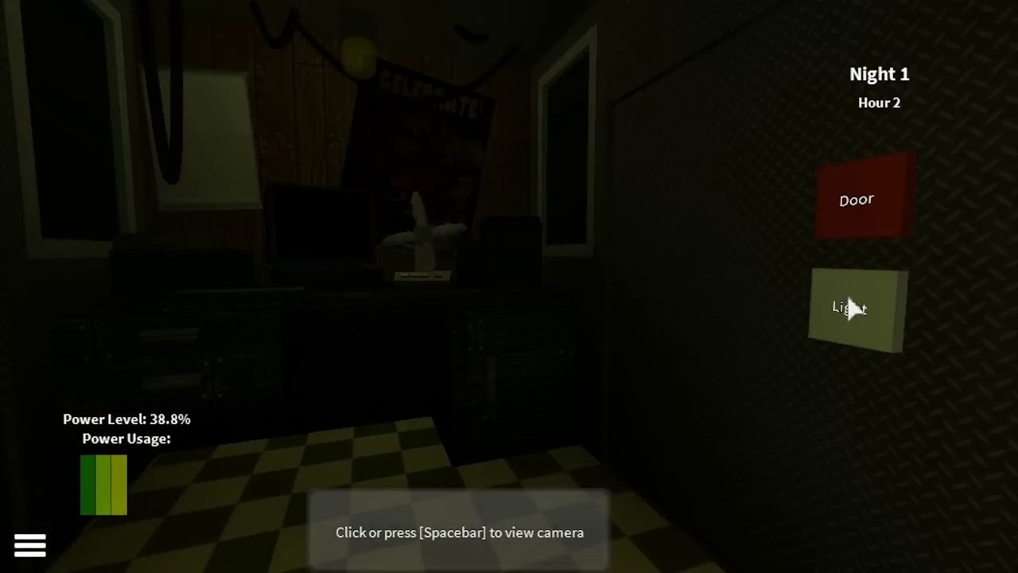
{"action": "left_click", "coordinate": [167, 345]}
{"action": "left_click", "coordinate": [205, 346]}
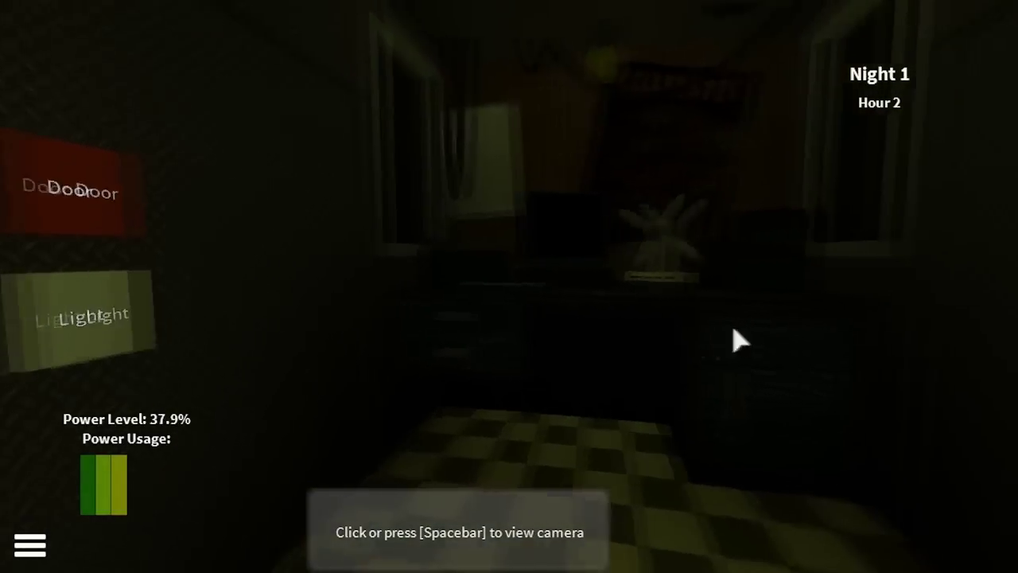
{"action": "left_click", "coordinate": [907, 334]}
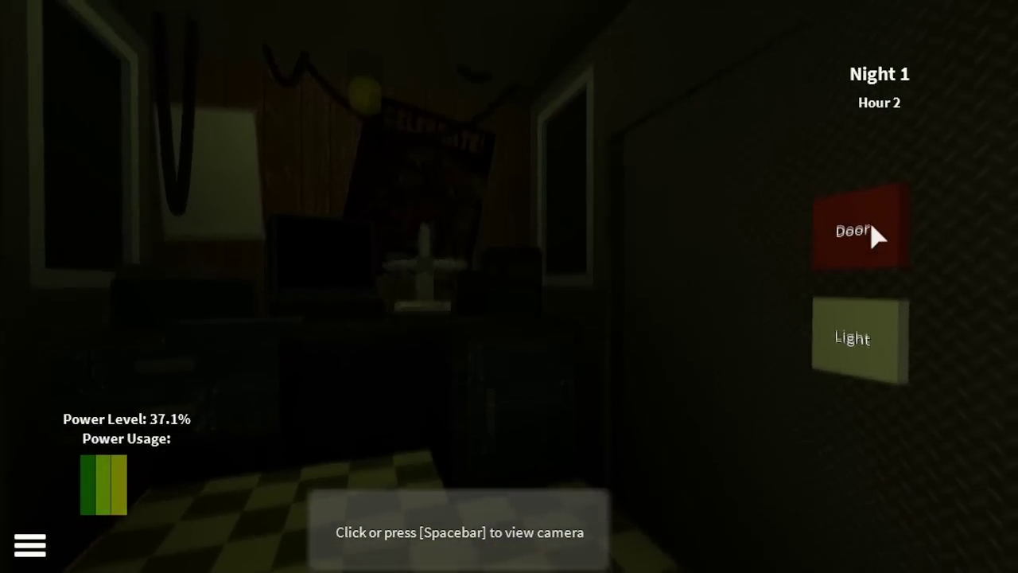
{"action": "left_click", "coordinate": [848, 344]}
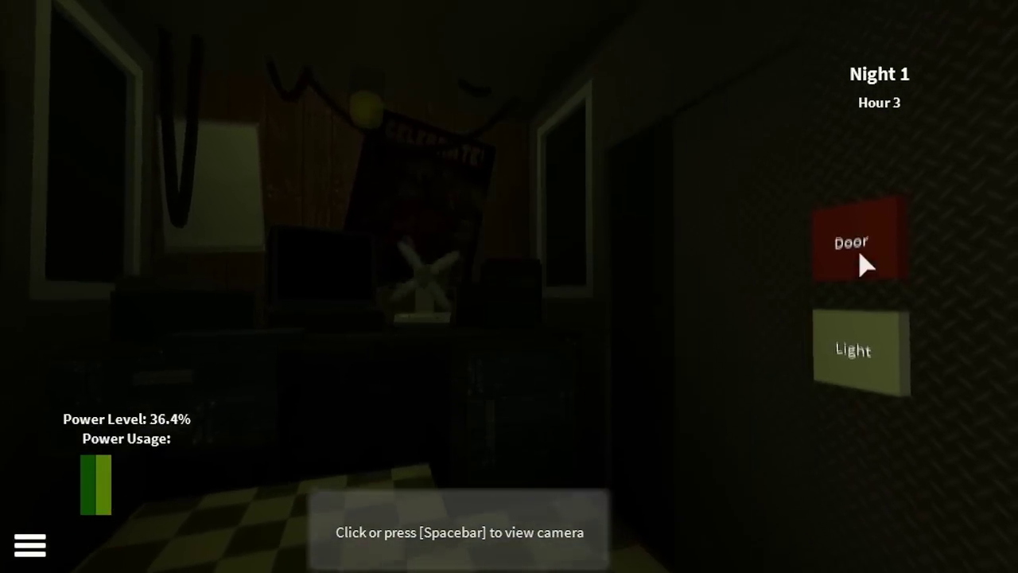
Step: Keep alternating the left and right hallway lights as power drains
{"action": "left_click", "coordinate": [866, 265]}
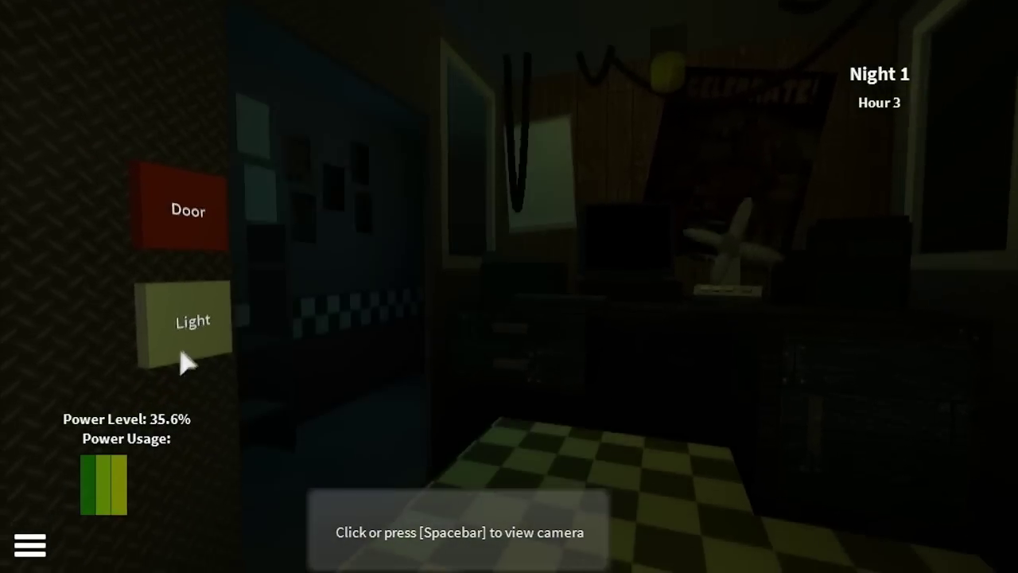
{"action": "left_click", "coordinate": [182, 364]}
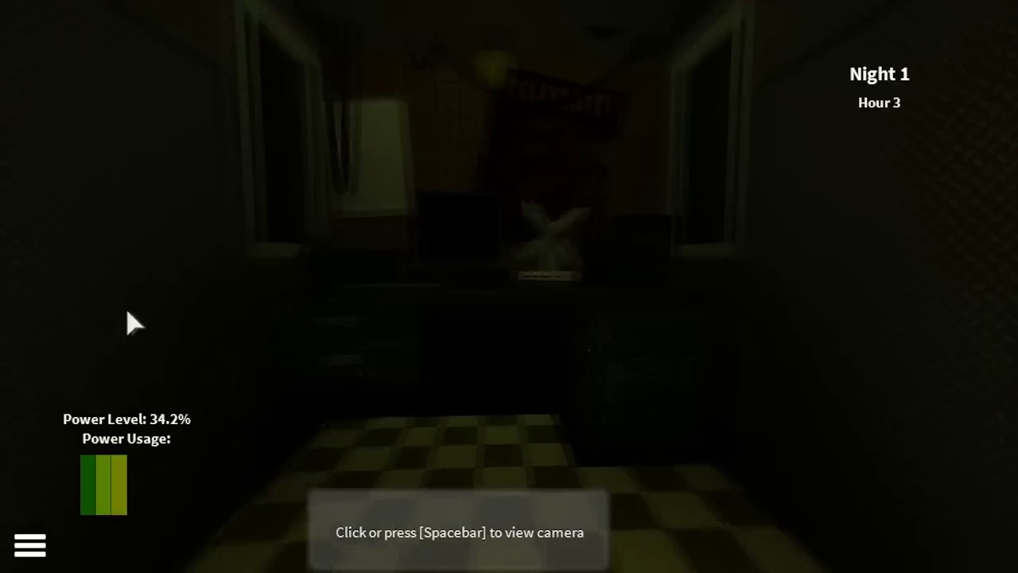
{"action": "left_click", "coordinate": [136, 307]}
{"action": "left_click", "coordinate": [159, 326]}
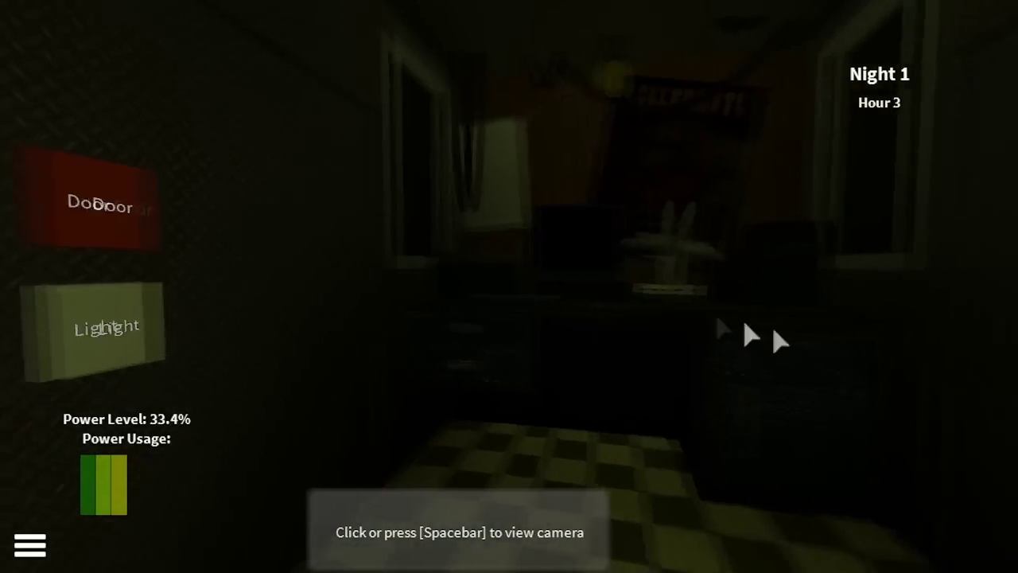
{"action": "left_click", "coordinate": [871, 326]}
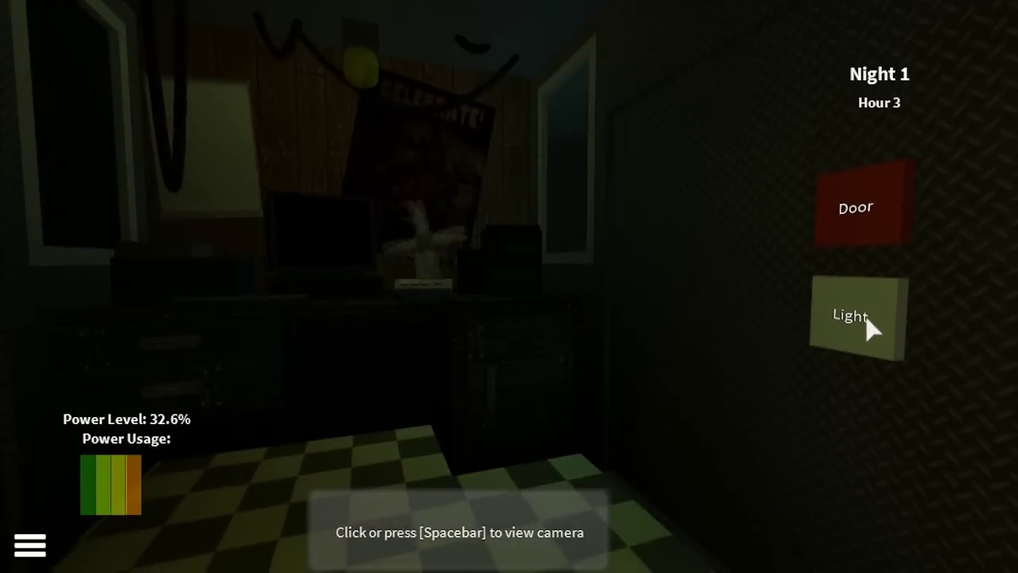
{"action": "left_click", "coordinate": [171, 286]}
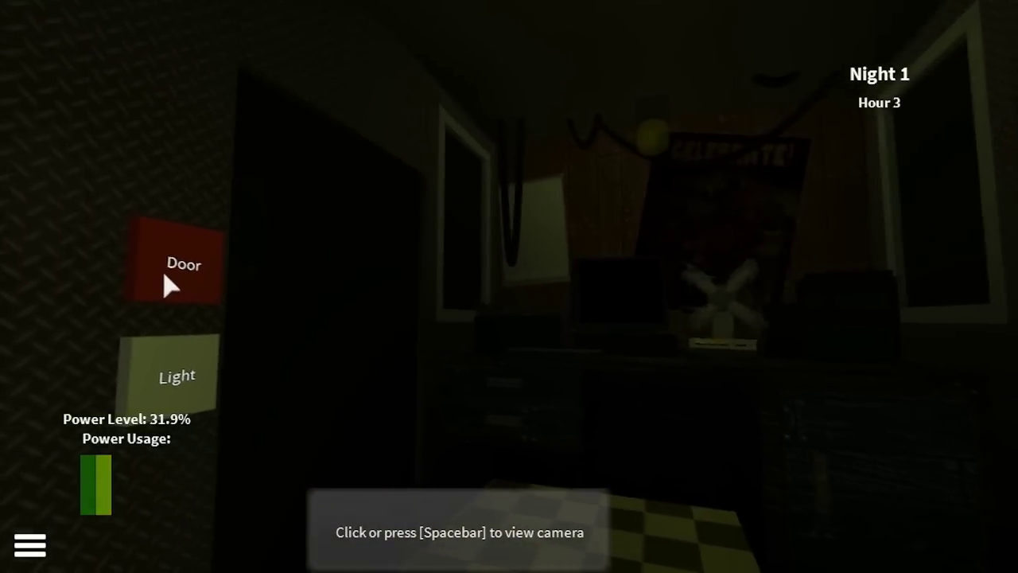
Step: Flash the left light twice, check the right doorway, then bring up the dining area camera
{"action": "left_click", "coordinate": [191, 358]}
{"action": "left_click", "coordinate": [170, 250]}
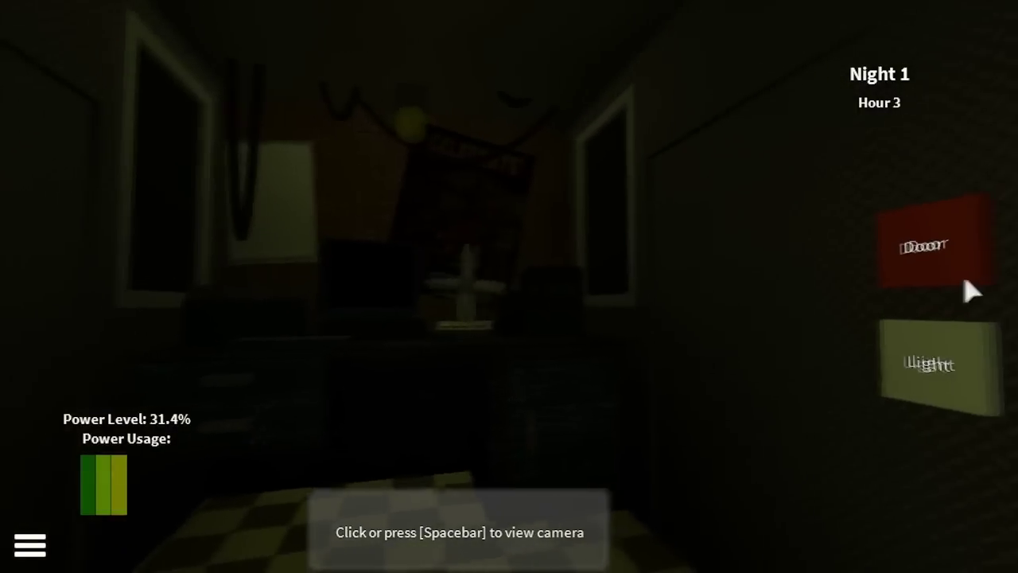
{"action": "left_click", "coordinate": [864, 353]}
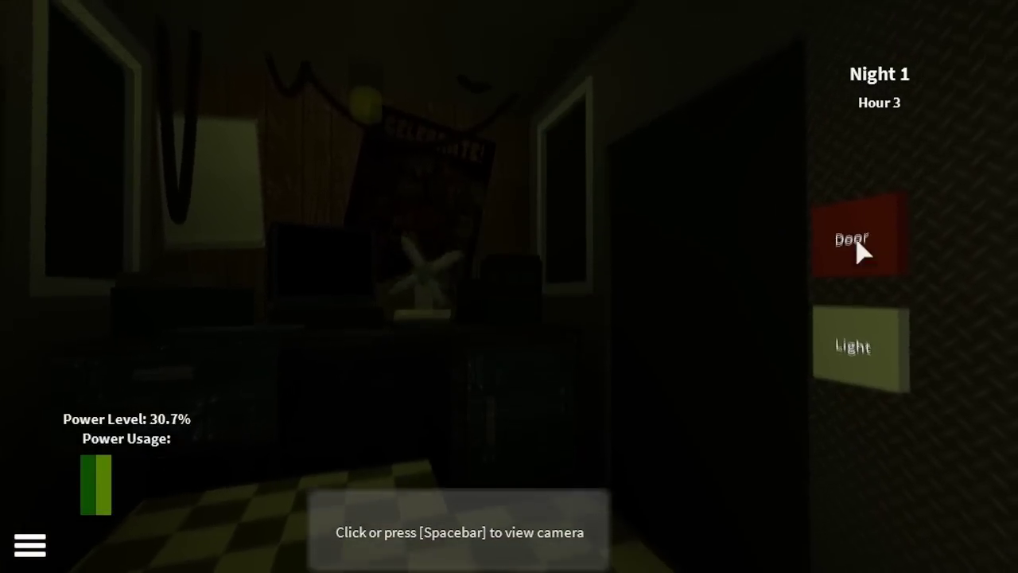
{"action": "left_click", "coordinate": [185, 324]}
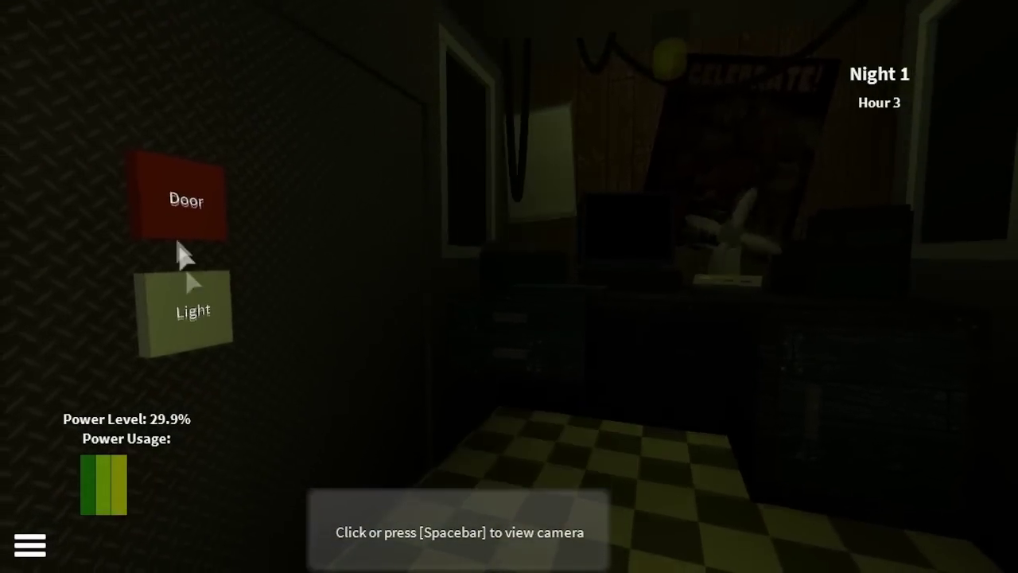
{"action": "key", "text": "space"}
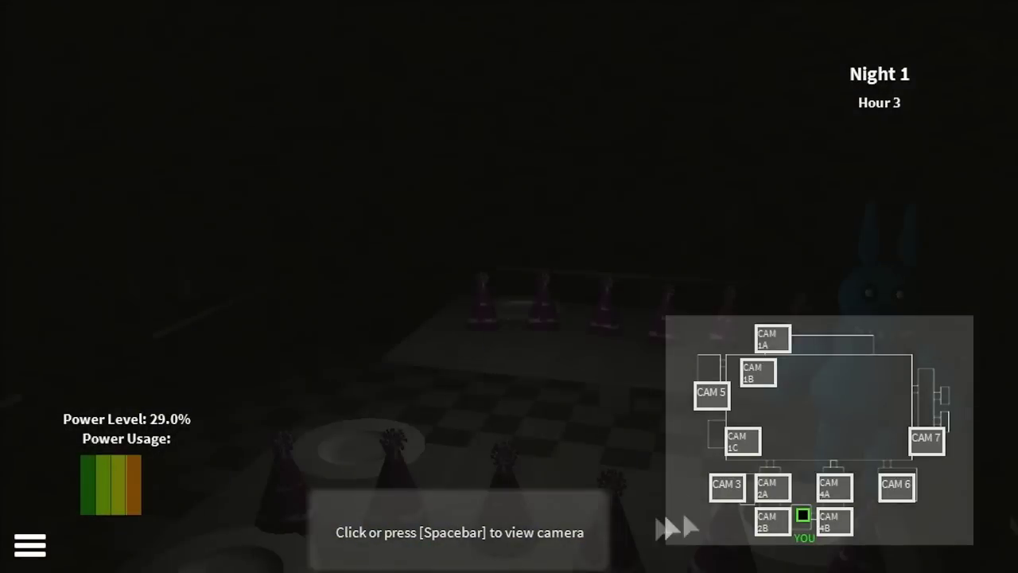
Step: Sweep the hallway cameras, the Out of Order room and the party-hat dining area
{"action": "left_click", "coordinate": [835, 521]}
{"action": "left_click", "coordinate": [835, 489]}
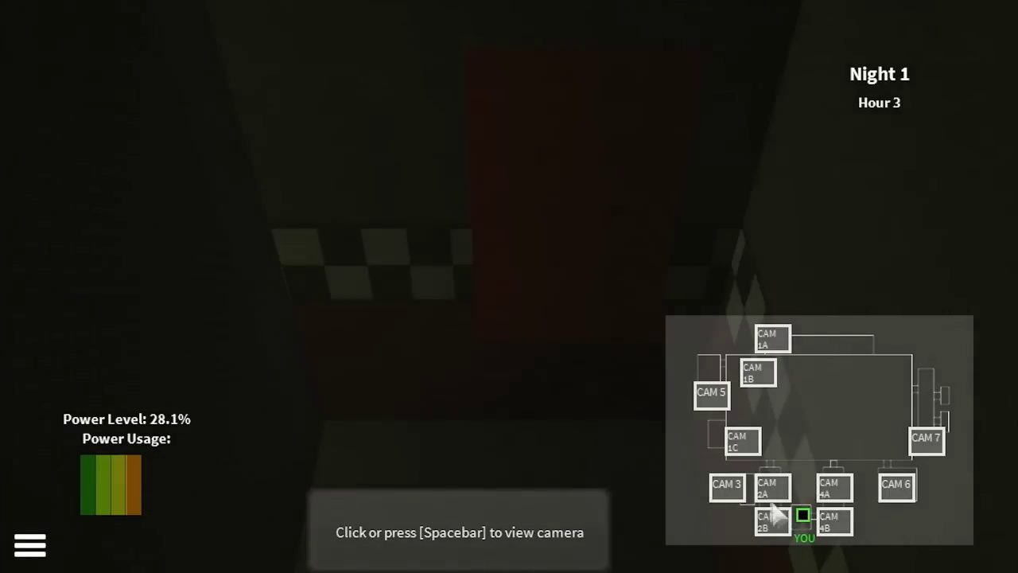
{"action": "left_click", "coordinate": [772, 518]}
{"action": "left_click", "coordinate": [739, 438]}
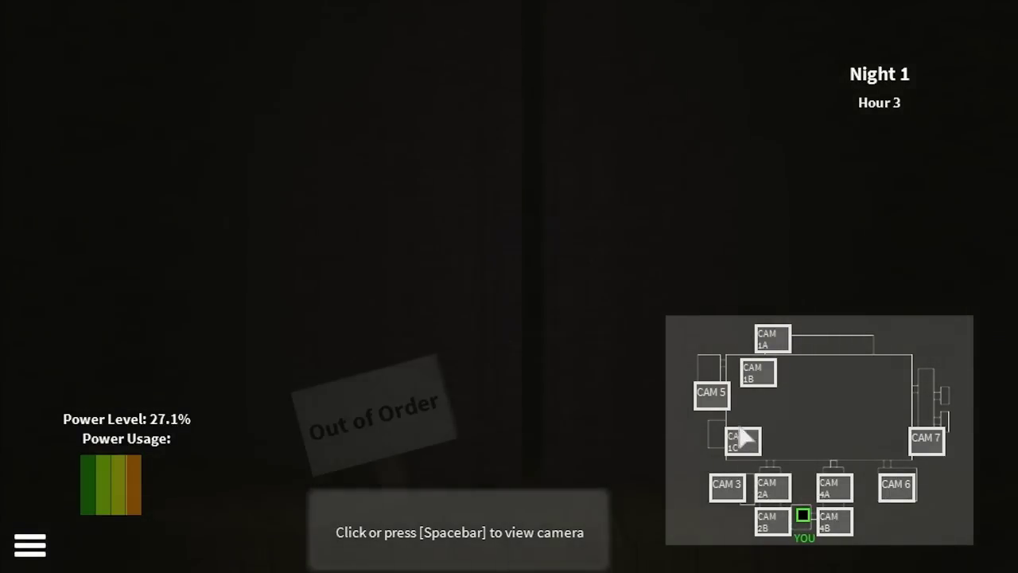
{"action": "left_click", "coordinate": [764, 378]}
{"action": "left_click", "coordinate": [923, 441]}
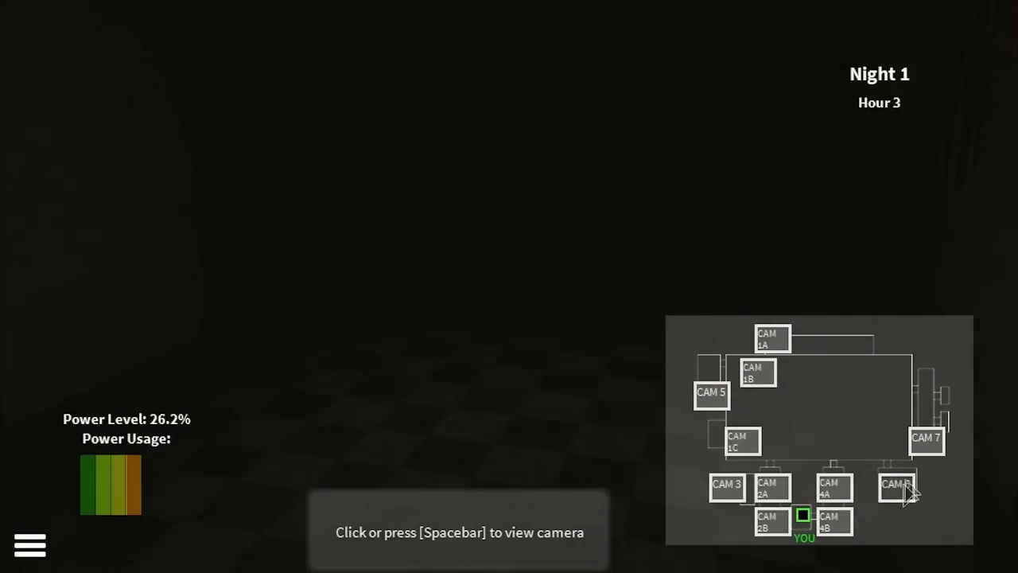
Step: Flick through the hallway and Out of Order cameras again, then close the monitor
{"action": "left_click", "coordinate": [836, 523]}
{"action": "left_click", "coordinate": [773, 525]}
{"action": "left_click", "coordinate": [771, 497]}
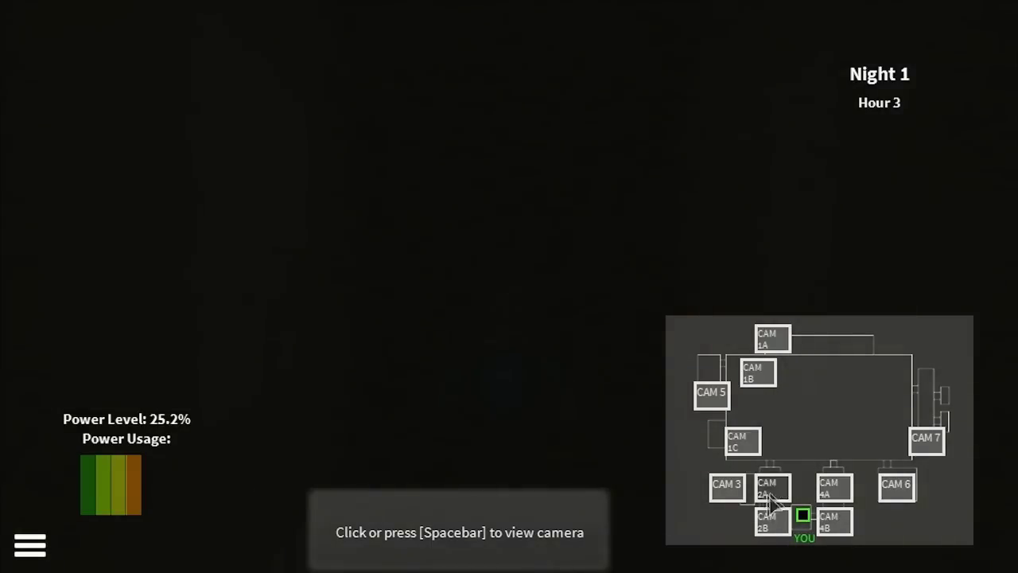
{"action": "left_click", "coordinate": [744, 442]}
{"action": "left_click", "coordinate": [717, 403]}
{"action": "key", "text": "space"}
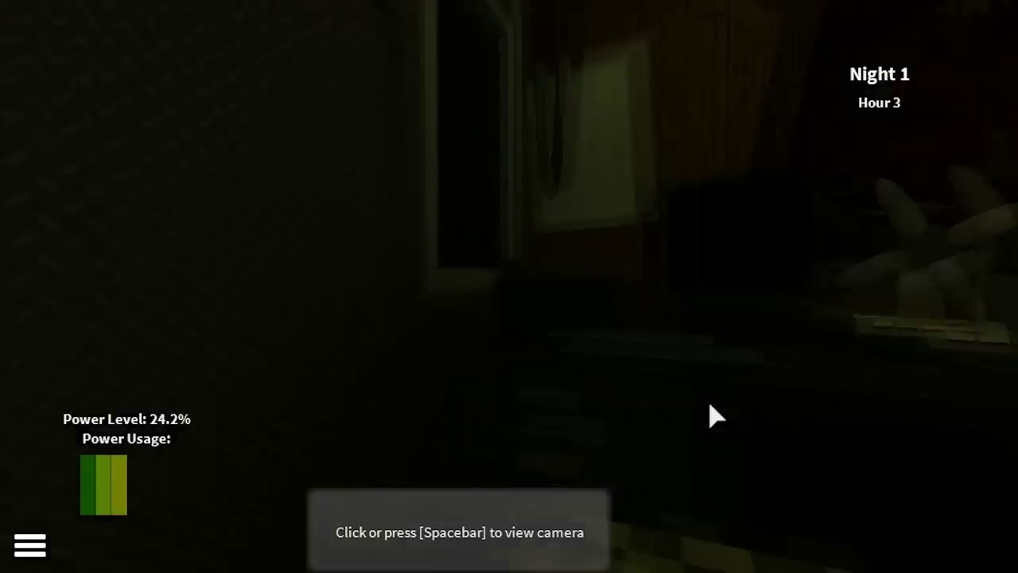
Step: Flash both hallway lights, spot Freddy up close on the dining cameras, then light a hallway
{"action": "left_click", "coordinate": [853, 329]}
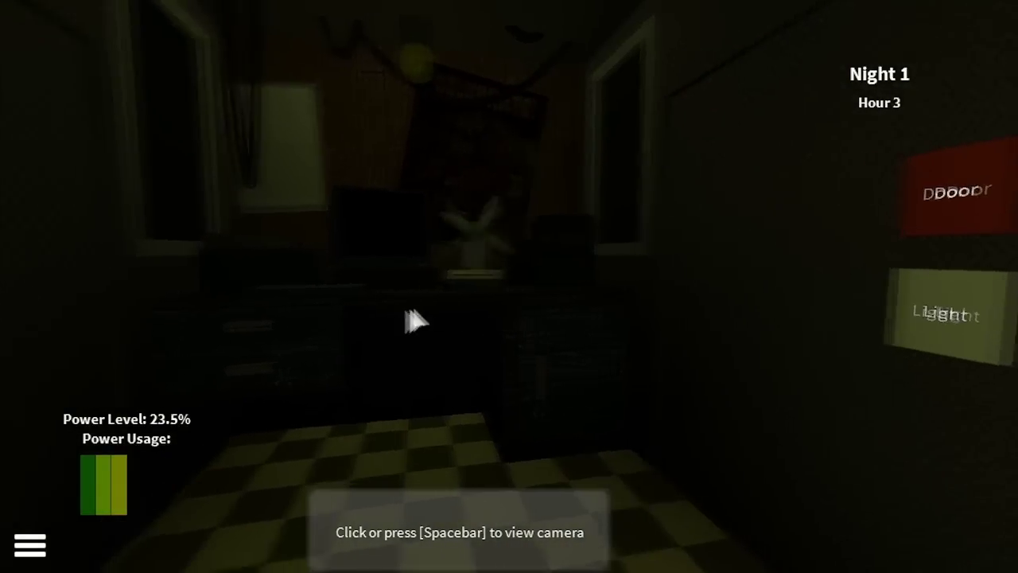
{"action": "left_click", "coordinate": [177, 320]}
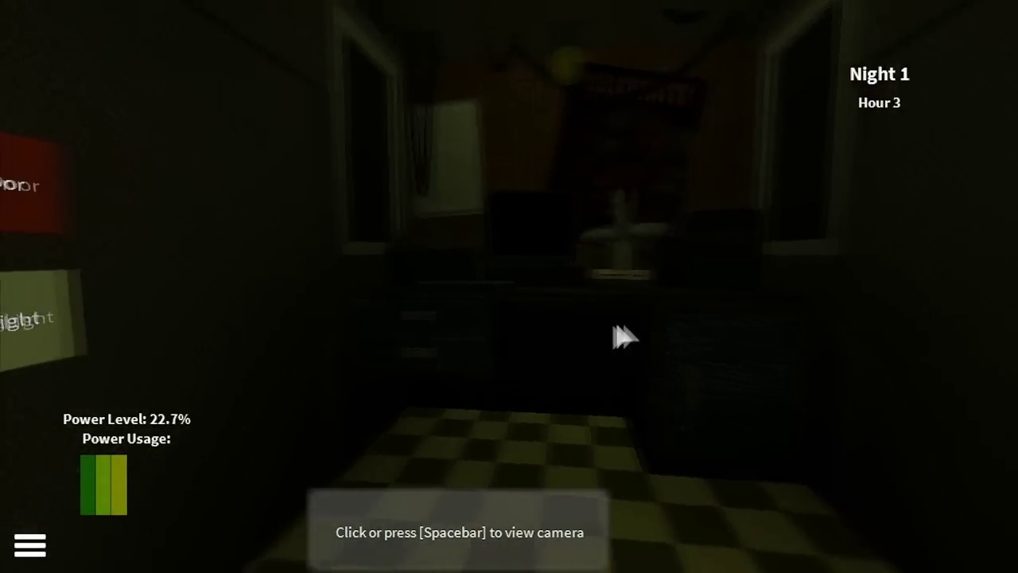
{"action": "key", "text": "space"}
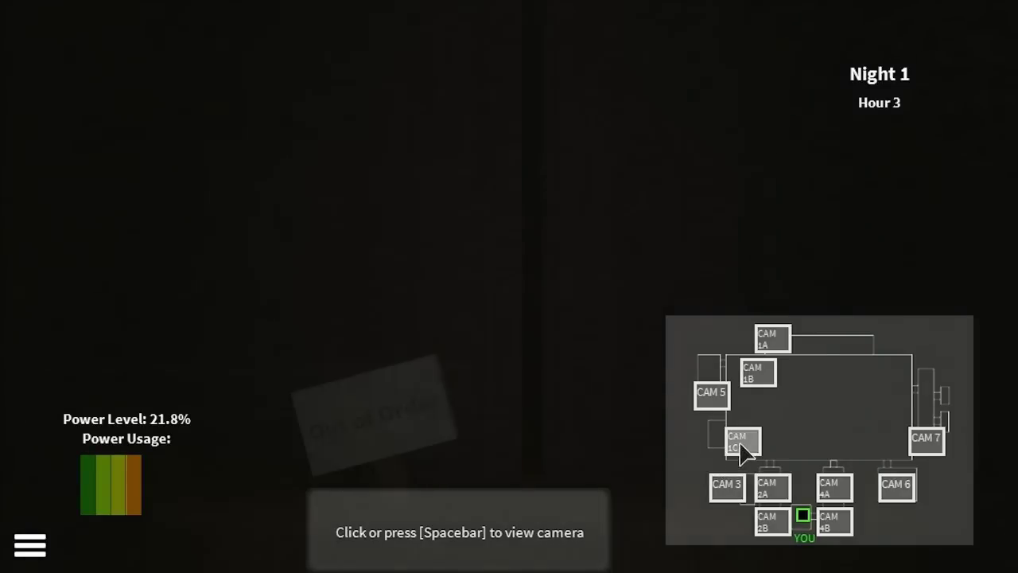
{"action": "left_click", "coordinate": [776, 373]}
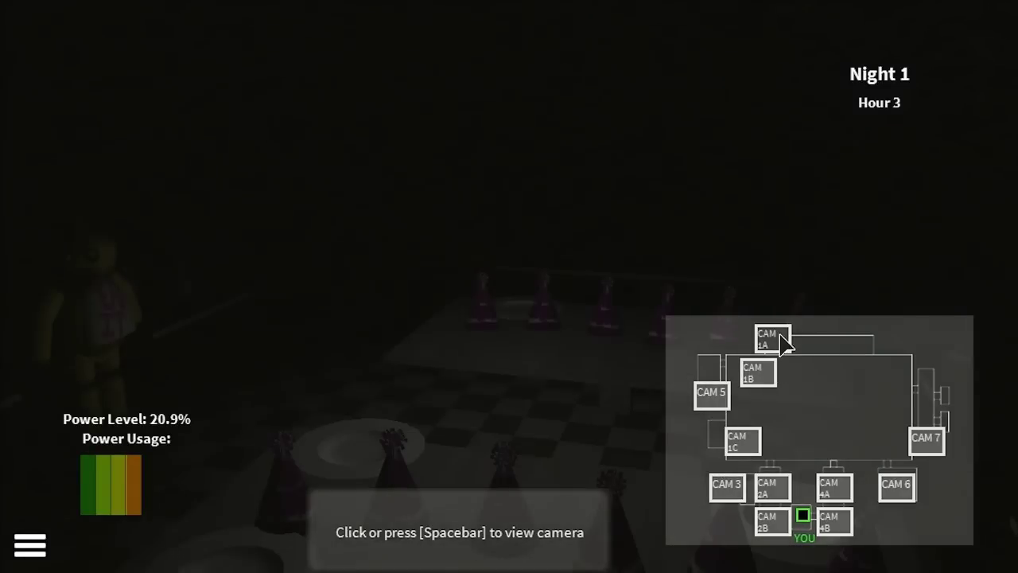
{"action": "left_click", "coordinate": [781, 338]}
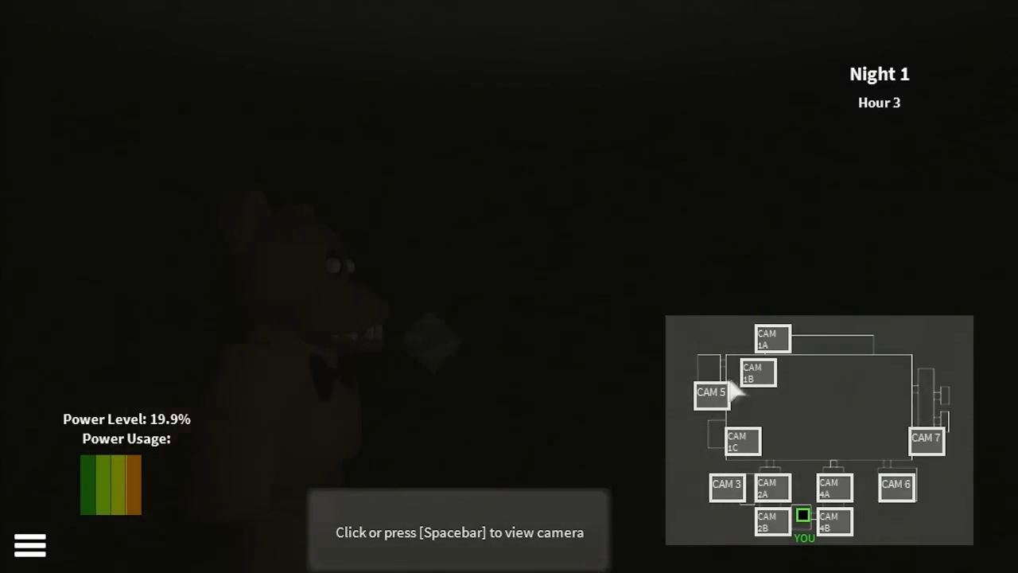
{"action": "key", "text": "space"}
{"action": "left_click", "coordinate": [851, 338]}
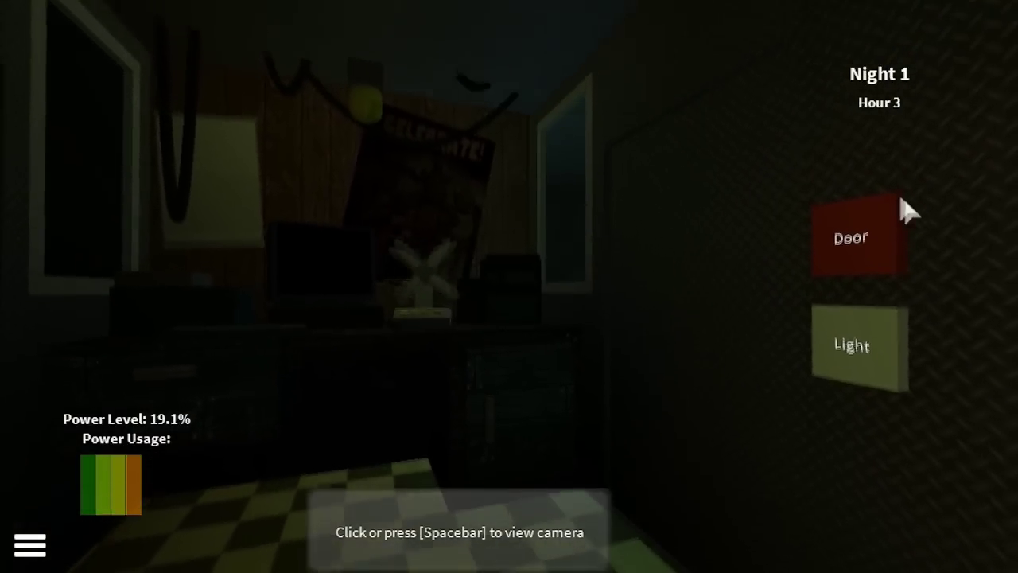
Step: Open the right door, check both doorways with the lights, and find Bonnie on the hallway camera
{"action": "left_click", "coordinate": [875, 263]}
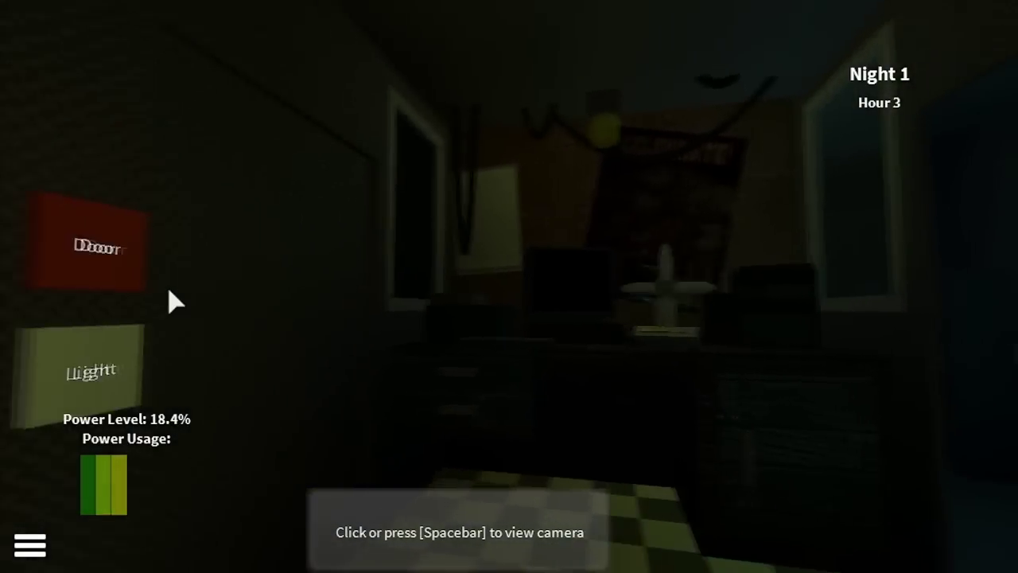
{"action": "left_click", "coordinate": [191, 229]}
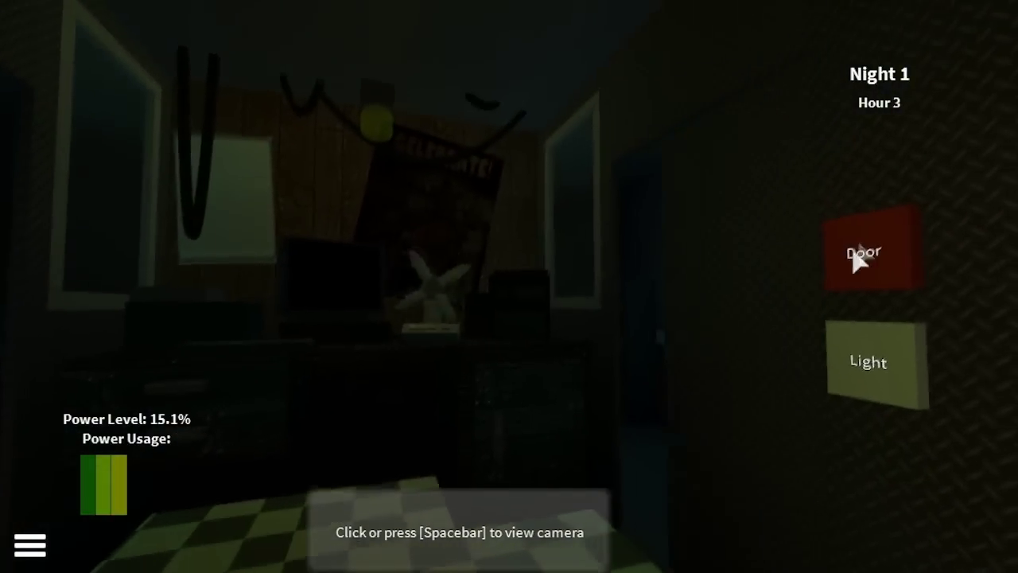
{"action": "left_click", "coordinate": [859, 254]}
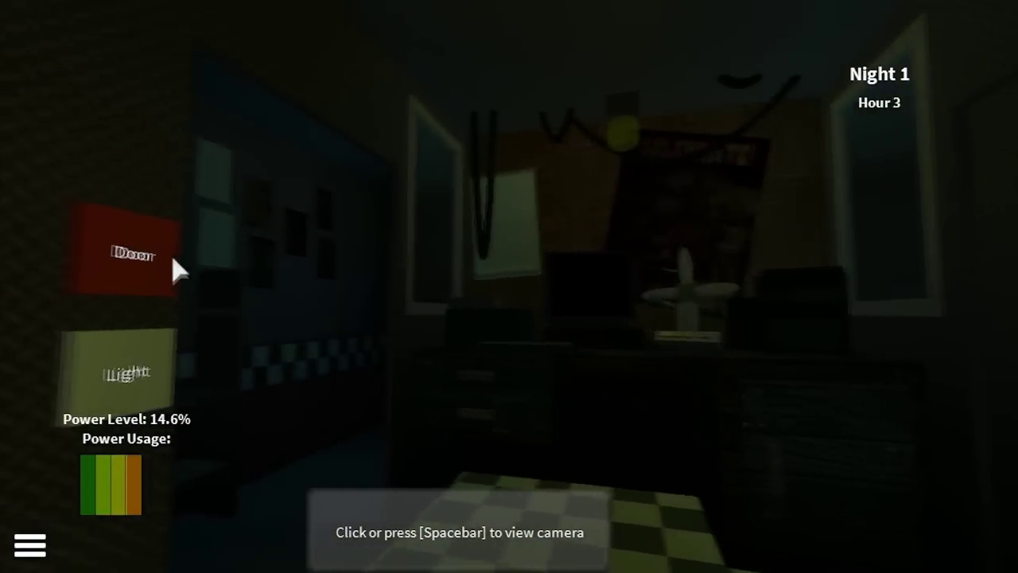
{"action": "left_click", "coordinate": [776, 362]}
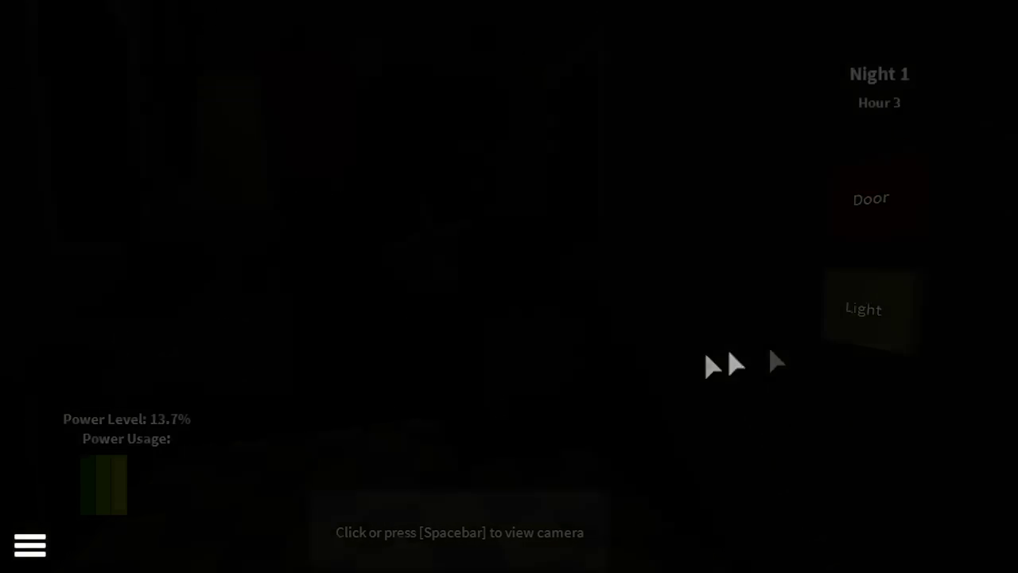
{"action": "left_click", "coordinate": [782, 525]}
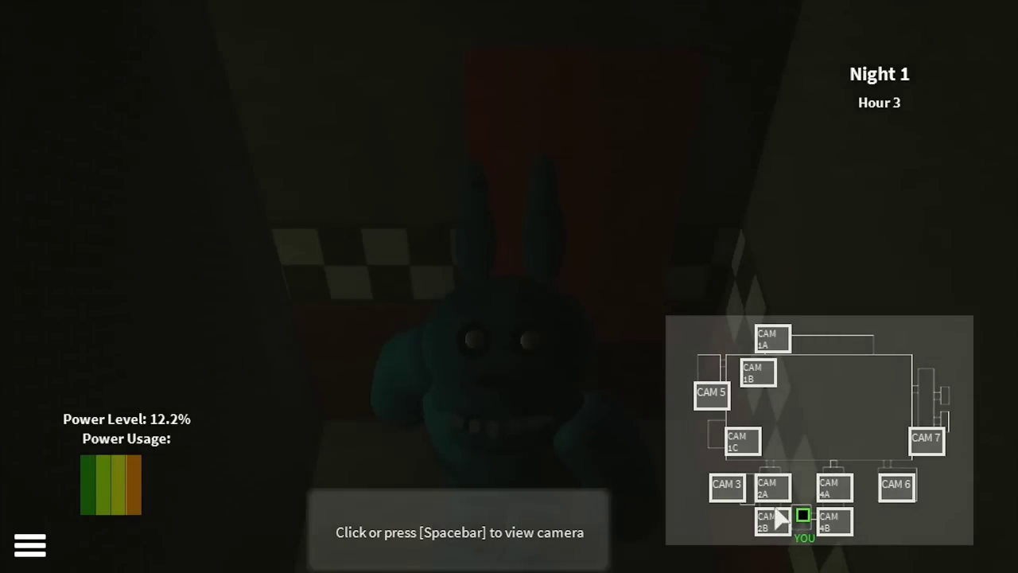
Step: Check the Out of Order and dining area cameras, close the monitor, and open the game settings
{"action": "left_click", "coordinate": [766, 492]}
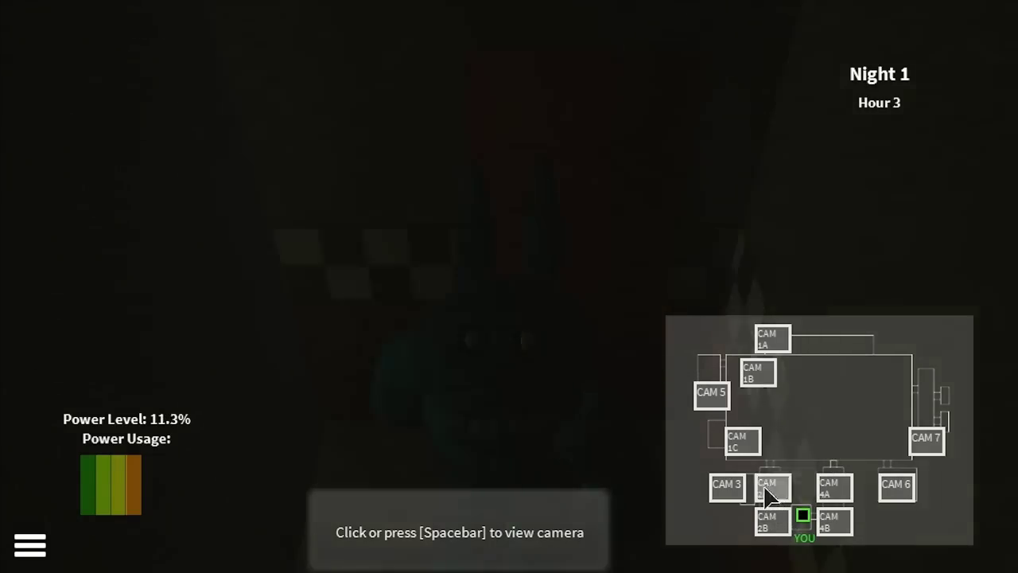
{"action": "left_click", "coordinate": [737, 454]}
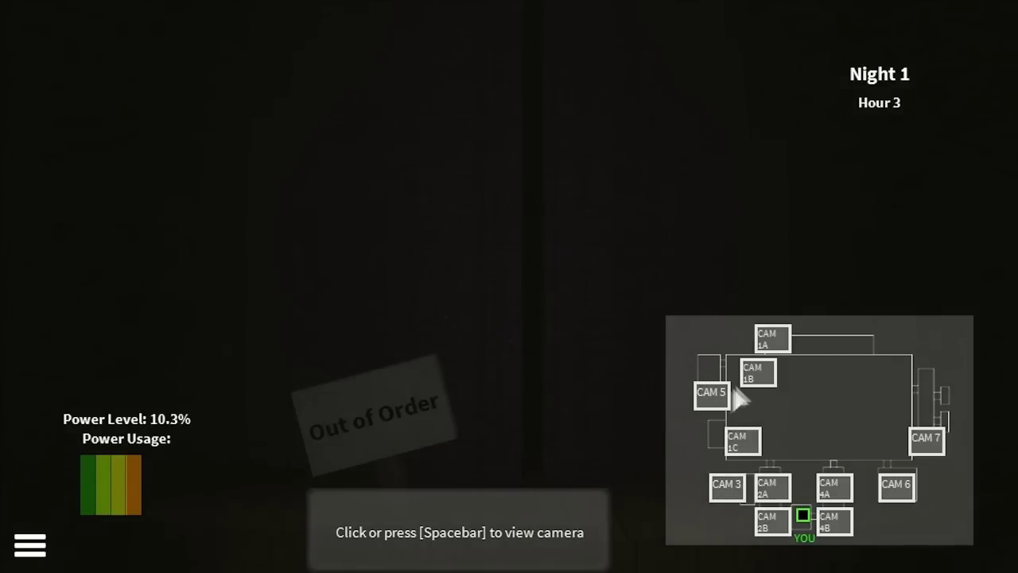
{"action": "left_click", "coordinate": [726, 399]}
{"action": "left_click", "coordinate": [763, 372]}
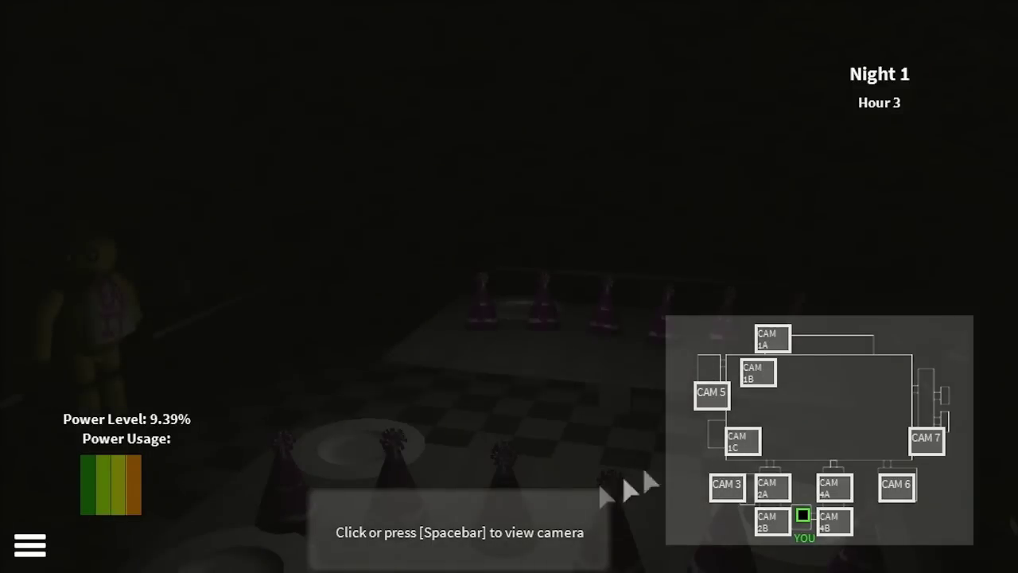
{"action": "key", "text": "space"}
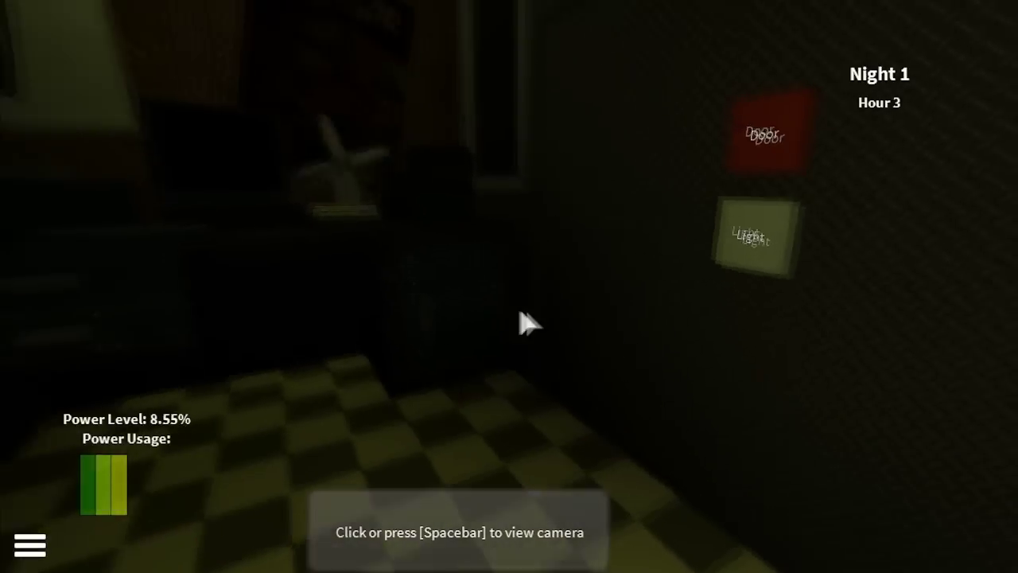
{"action": "left_click", "coordinate": [31, 545]}
{"action": "left_click", "coordinate": [509, 270]}
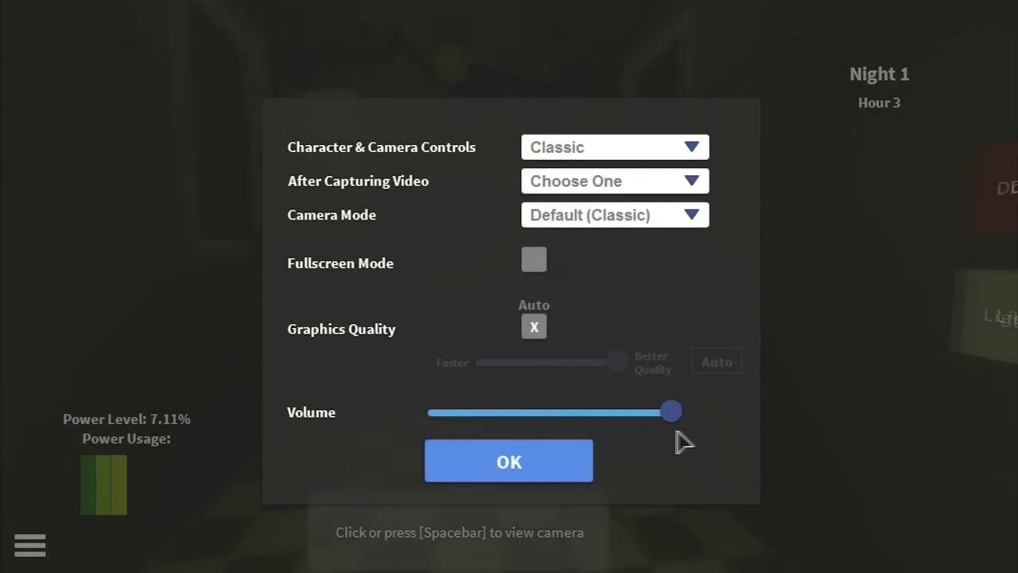
{"action": "left_click", "coordinate": [557, 461]}
{"action": "left_click", "coordinate": [546, 179]}
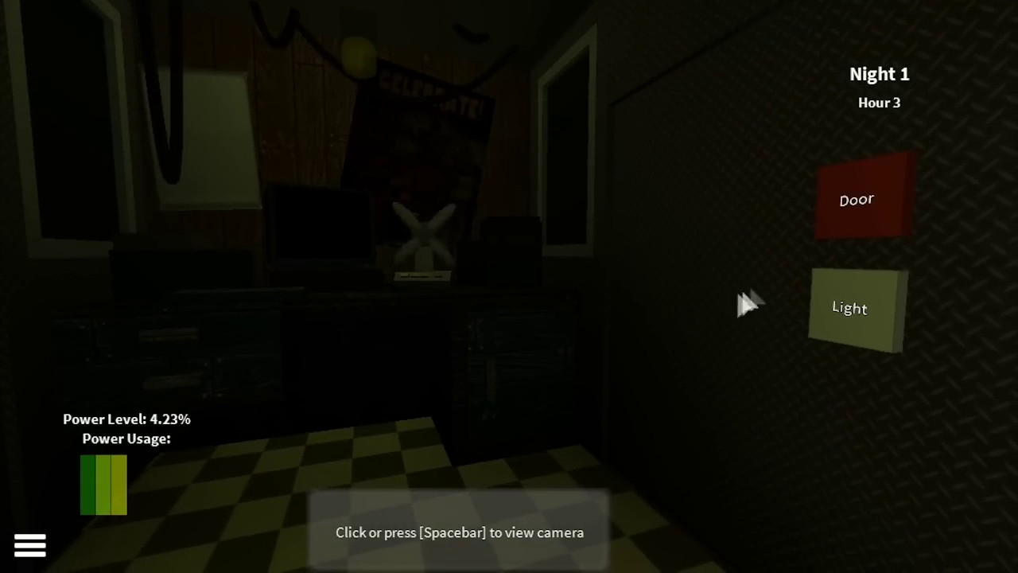
Step: Shut and reopen the right door, then light the left and right hallways at 1.71% power
{"action": "left_click", "coordinate": [864, 370]}
{"action": "left_click", "coordinate": [864, 246]}
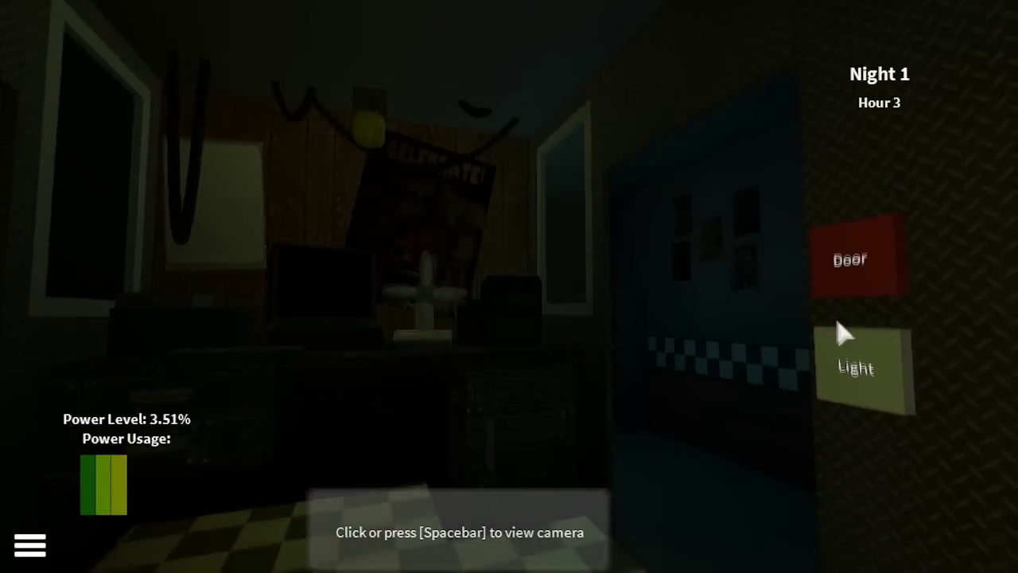
{"action": "left_click", "coordinate": [847, 342]}
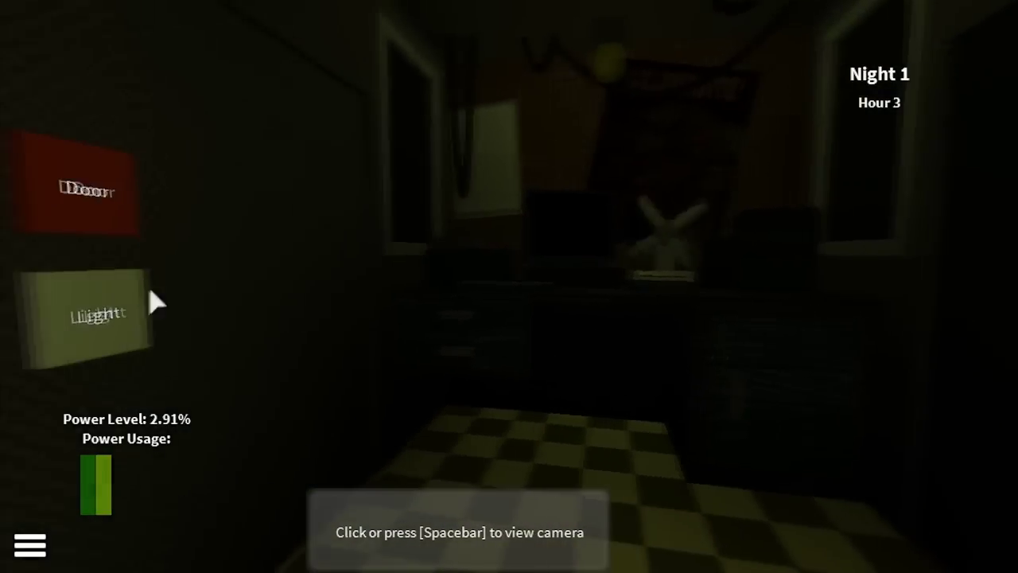
{"action": "left_click", "coordinate": [186, 346]}
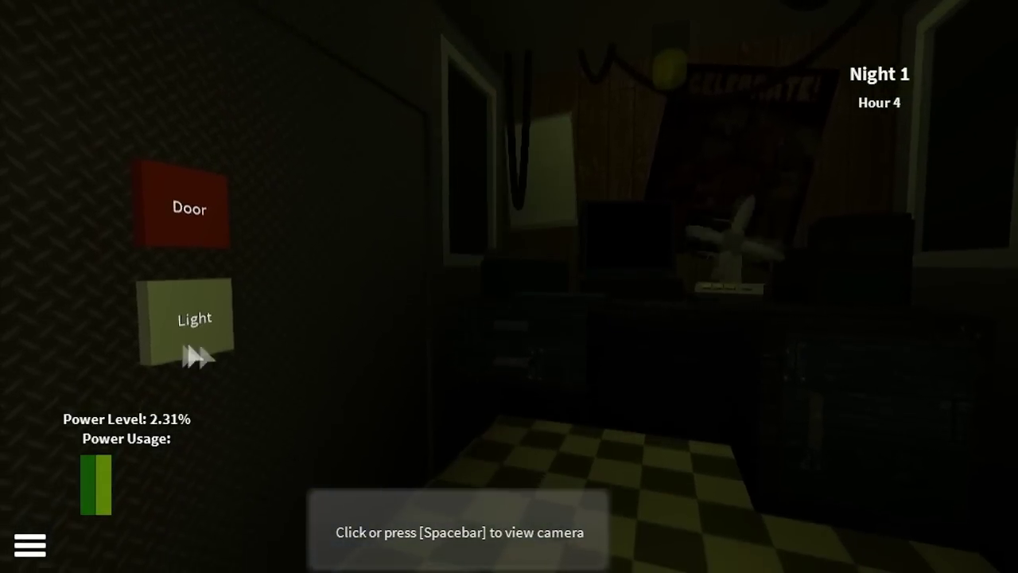
{"action": "left_click", "coordinate": [889, 332]}
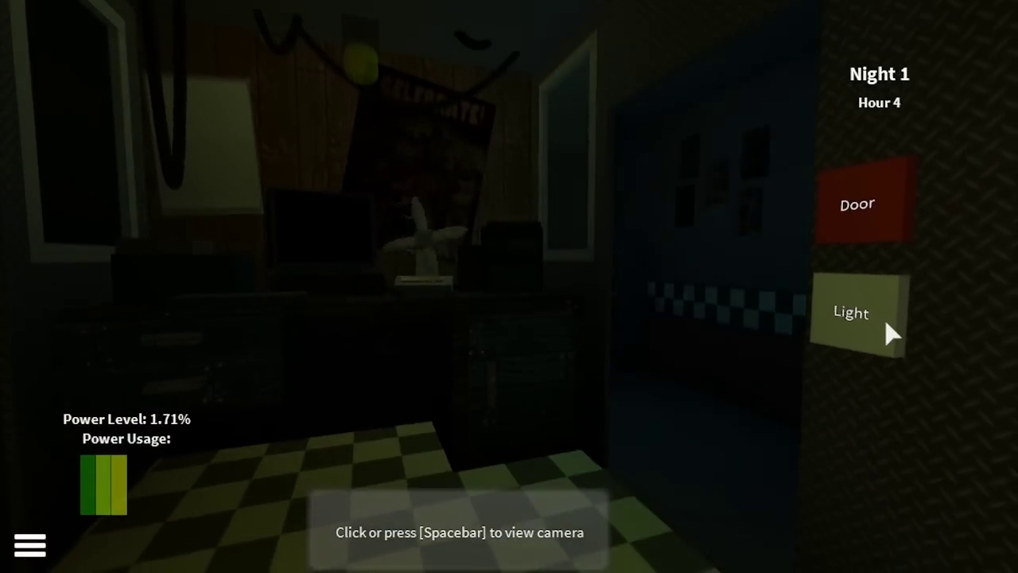